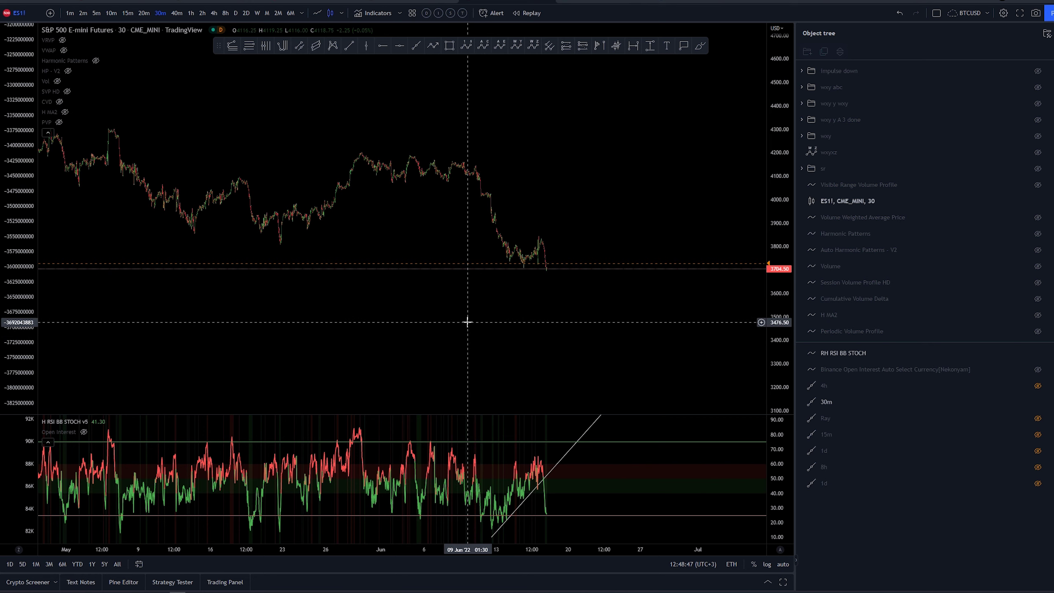
Lower the second anchor of the 30m trend line in the RSI pane slightly, keeping it near 15 June.
scroll(467, 323, down, 1)
scroll(468, 322, up, 1)
scroll(507, 209, down, 1)
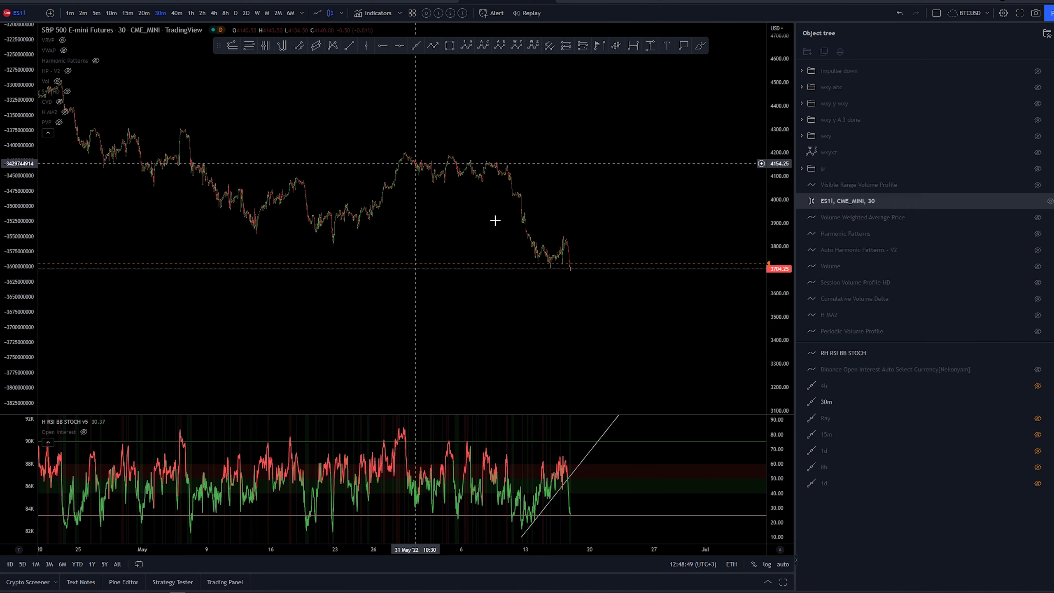
scroll(488, 291, up, 3)
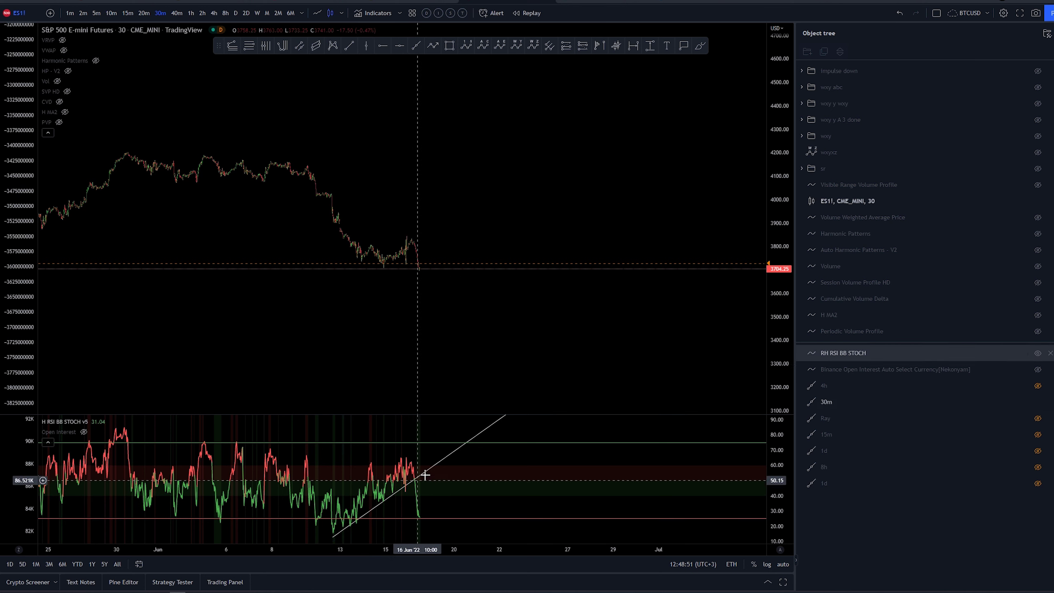
click(406, 486)
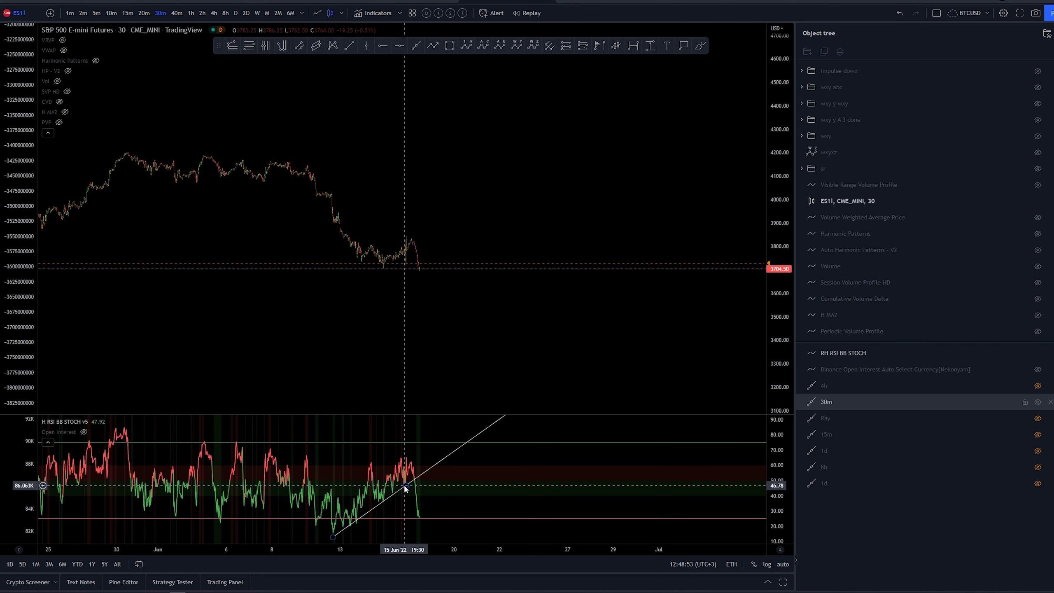
drag(407, 489, 404, 491)
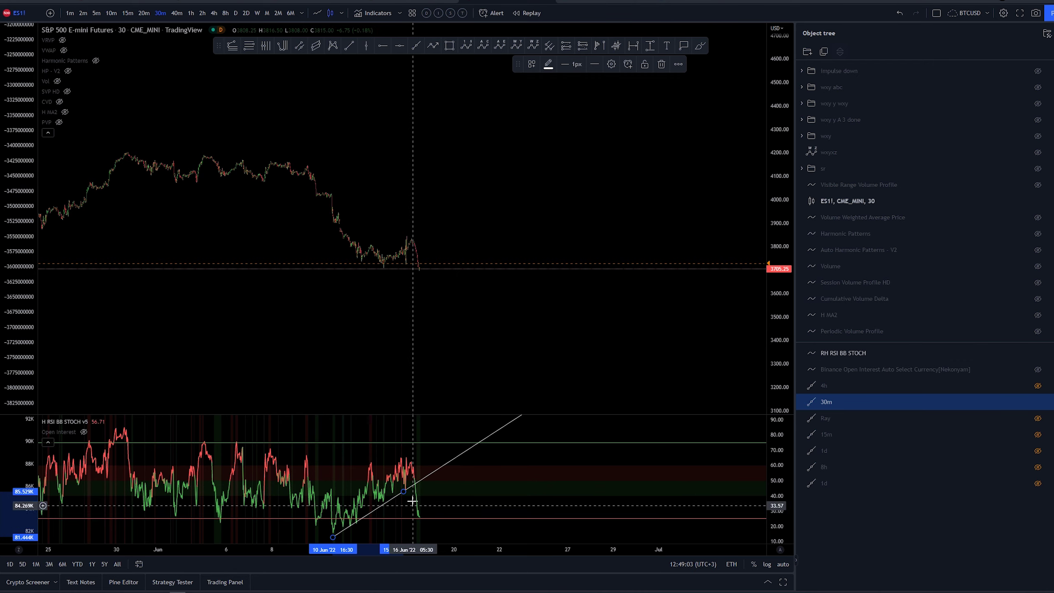
Examine the ES1! decline from May to mid-June on the 30-minute chart at several time and price scales.
scroll(317, 327, up, 5)
drag(224, 308, 576, 333)
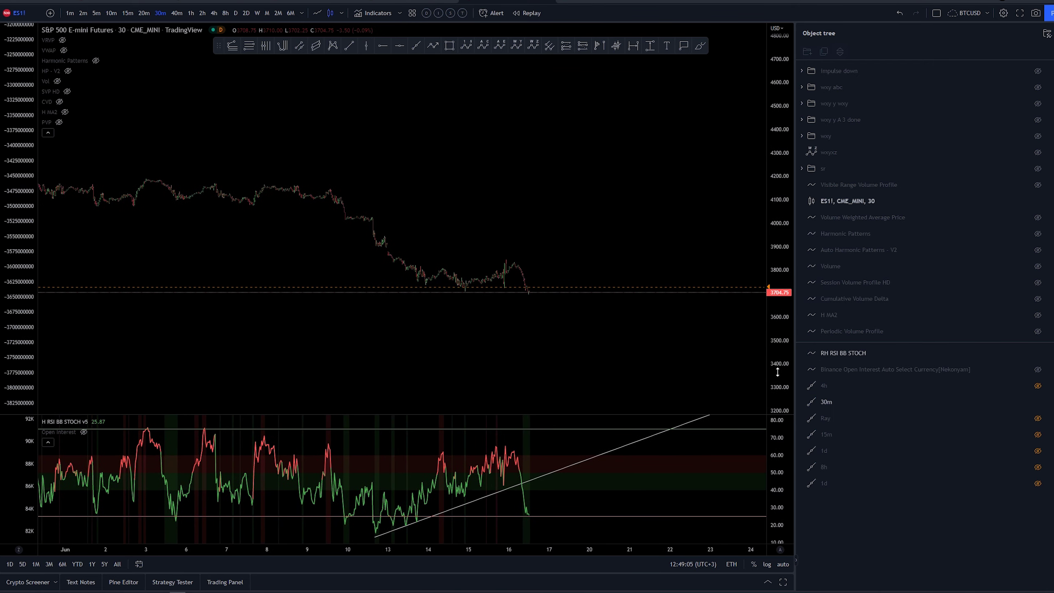
drag(778, 372, 697, 115)
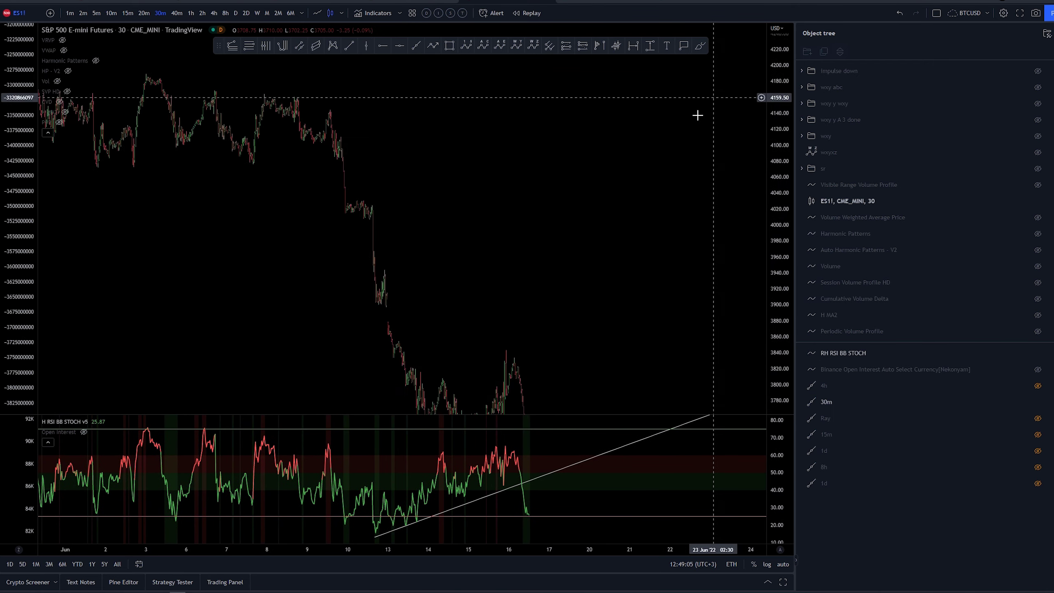
scroll(565, 273, down, 9)
drag(506, 366, 531, 210)
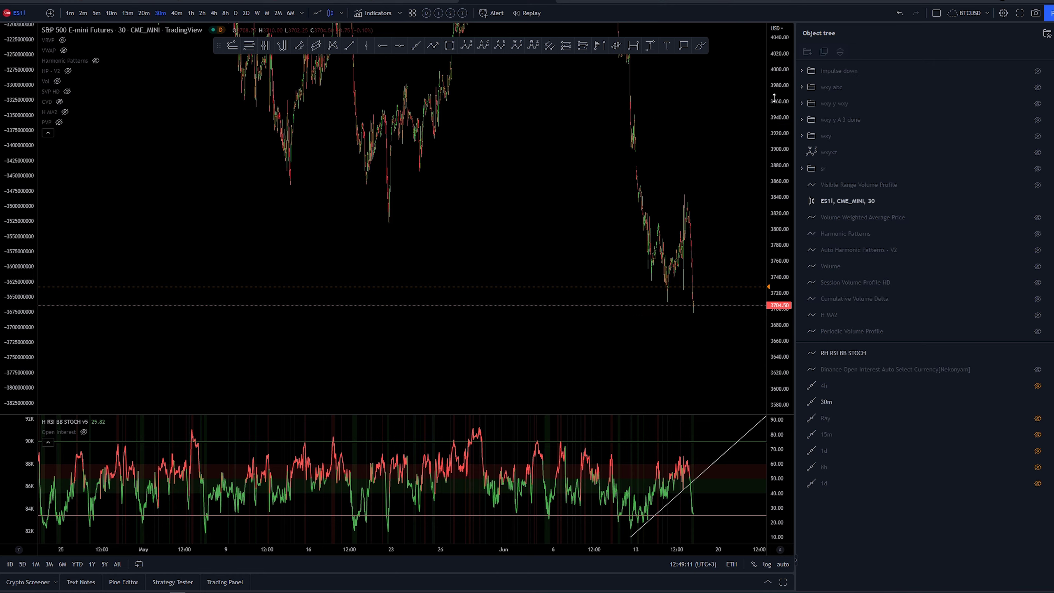
drag(777, 126, 731, 365)
scroll(561, 330, down, 4)
drag(560, 330, 414, 372)
scroll(414, 373, up, 2)
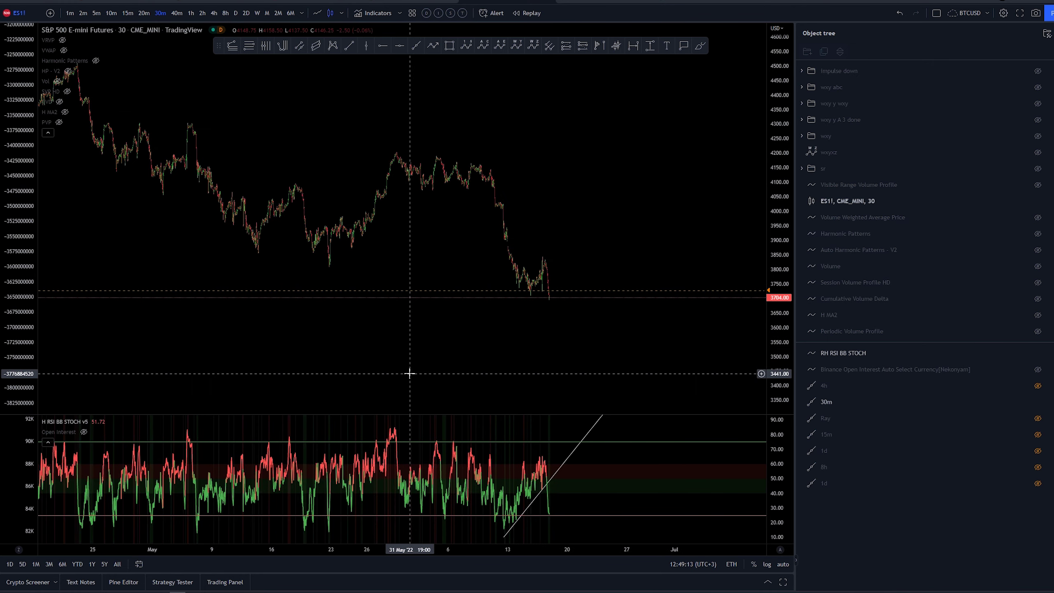
drag(643, 134, 677, 154)
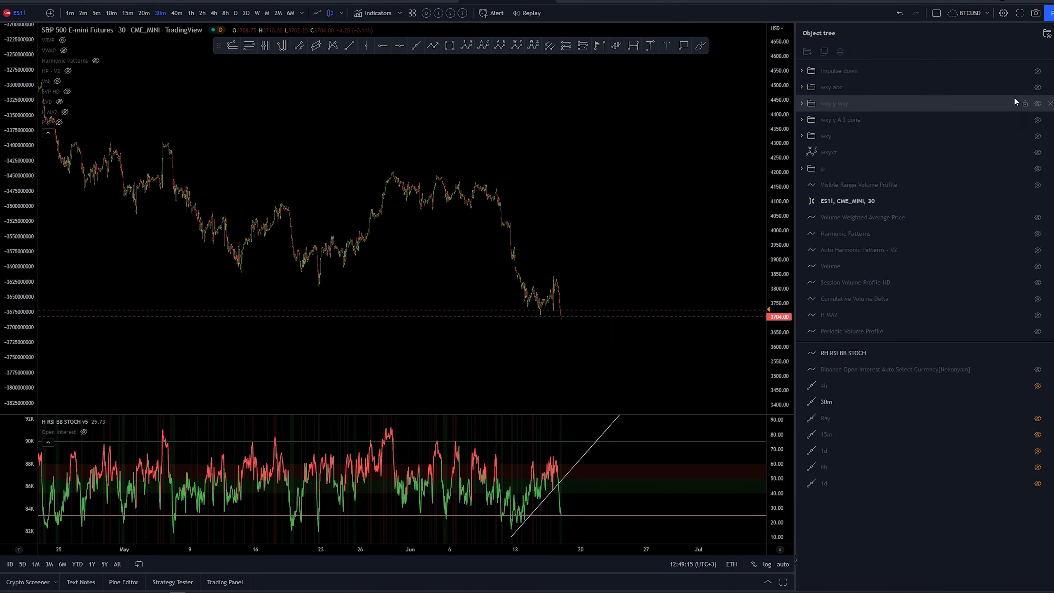
Show the "wxy y A 3 done" drawing group and stretch the price scale around its wave labels.
click(1037, 119)
drag(585, 177, 573, 182)
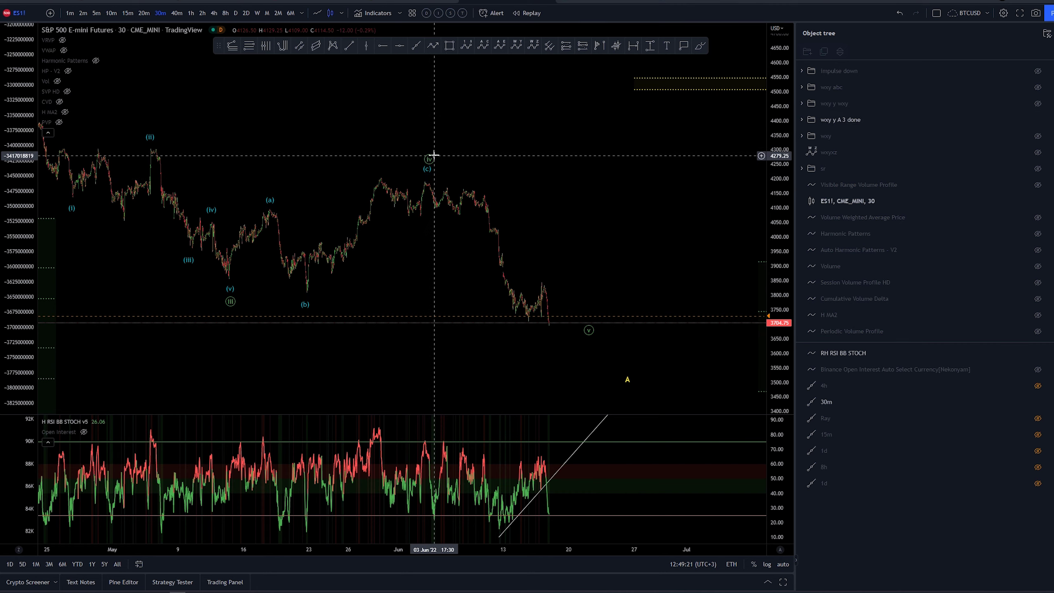
drag(779, 270, 779, 172)
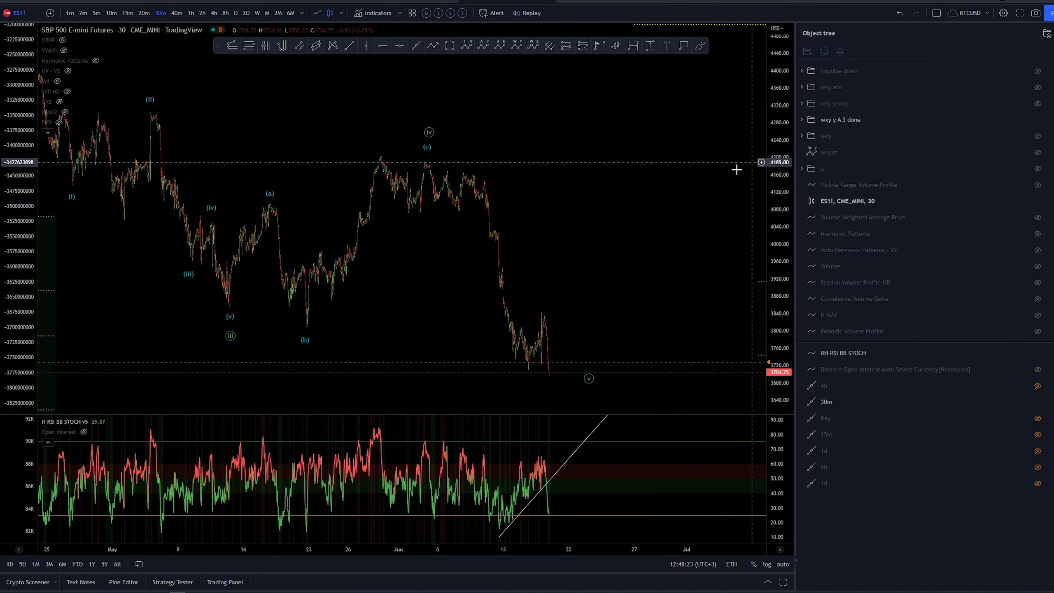
Move the circled v label to about 3530 in late June and place the yellow A label just below it.
mouse_move(656, 212)
mouse_down()
mouse_move(637, 178)
mouse_move(574, 179)
mouse_move(475, 353)
mouse_up()
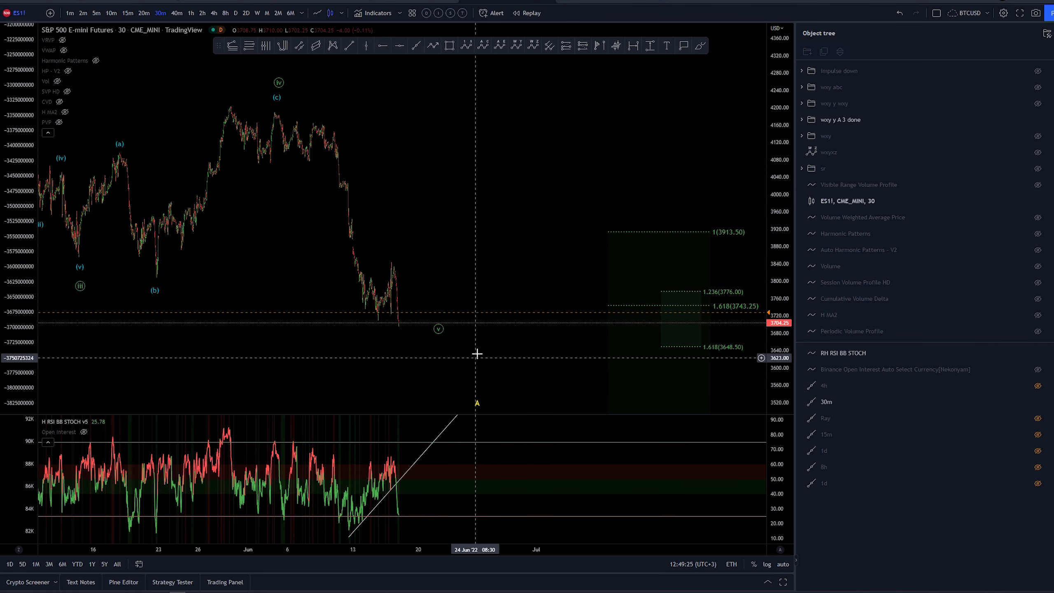
click(510, 376)
click(370, 141)
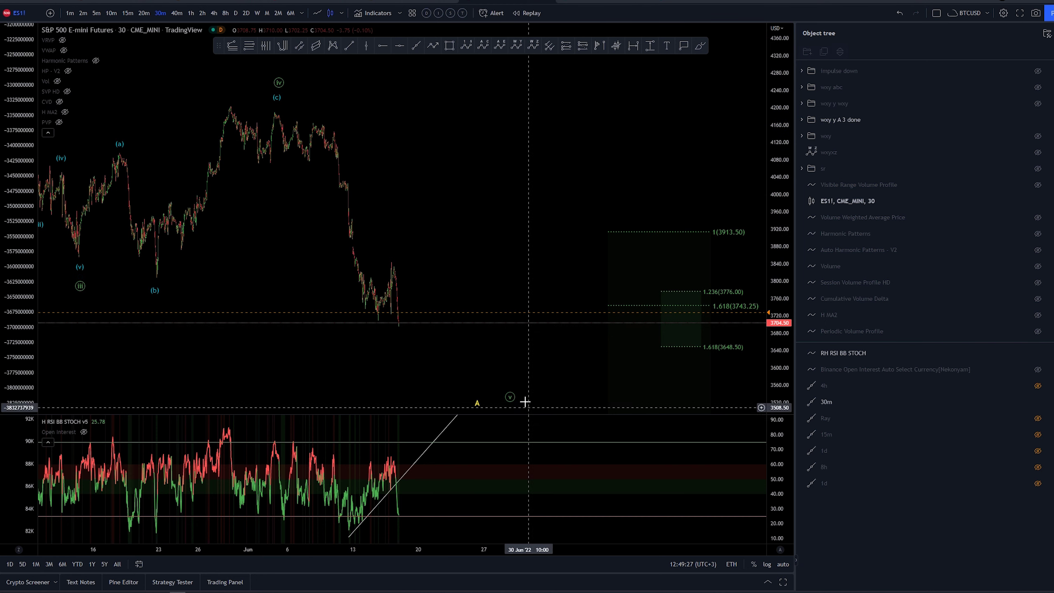
drag(479, 403, 512, 404)
click(548, 196)
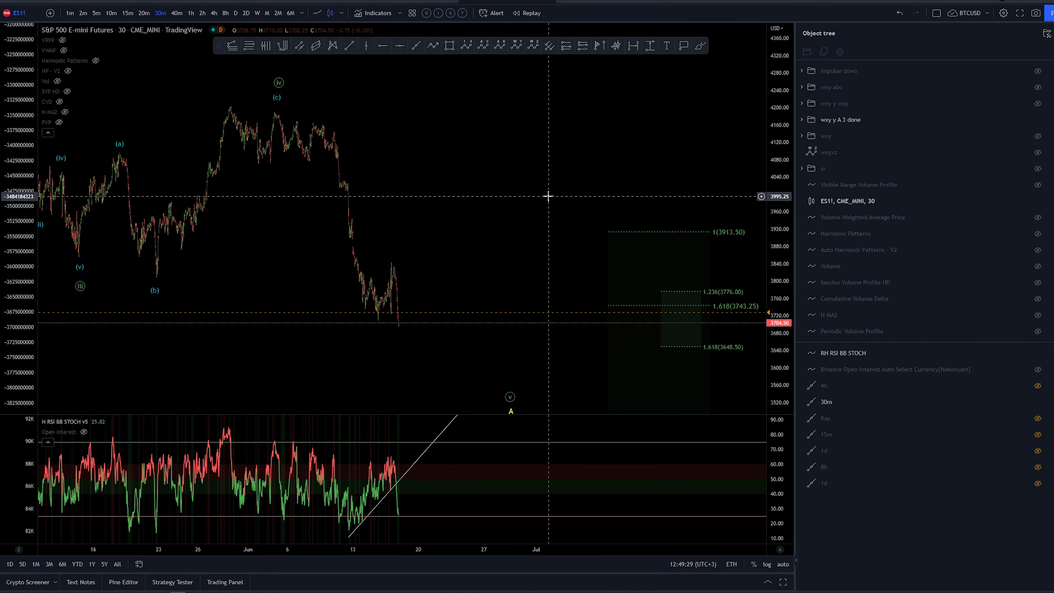
Show the "Impulse down" drawing group and bring its wave count from early June into view.
mouse_move(1022, 107)
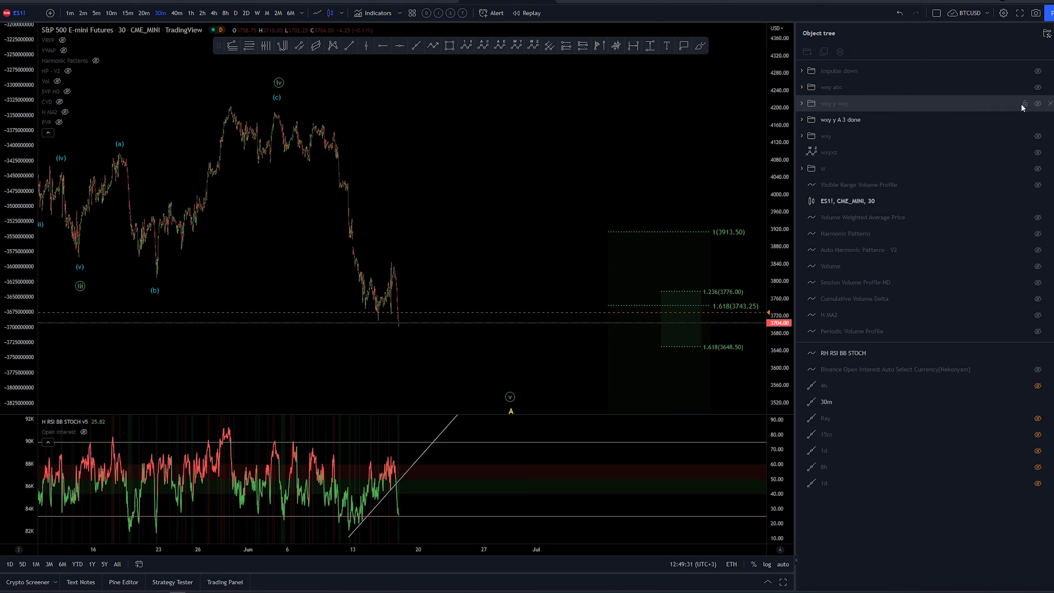
click(1037, 70)
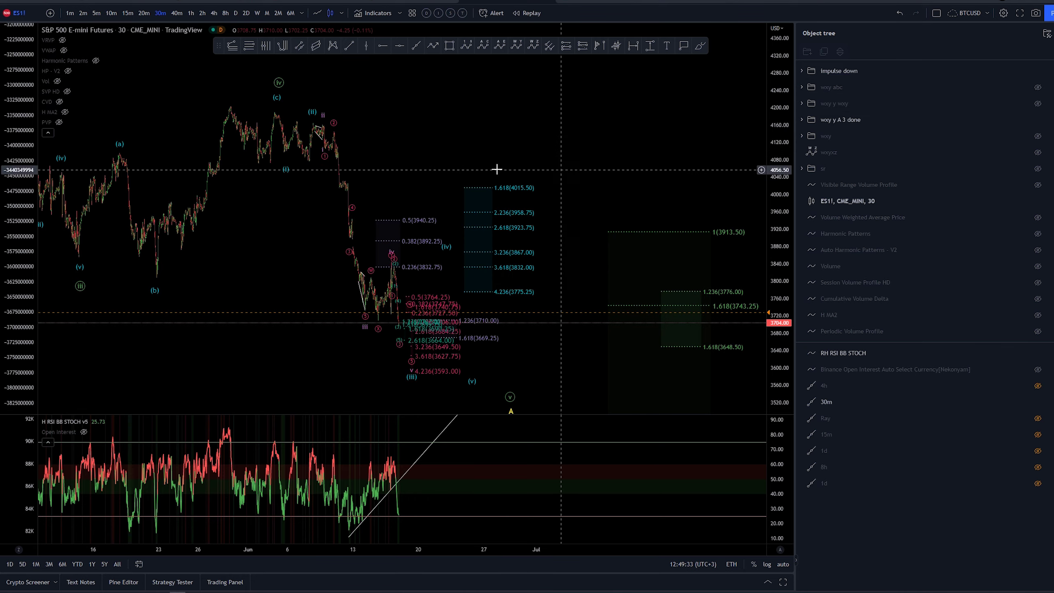
drag(496, 170, 665, 162)
scroll(498, 185, up, 5)
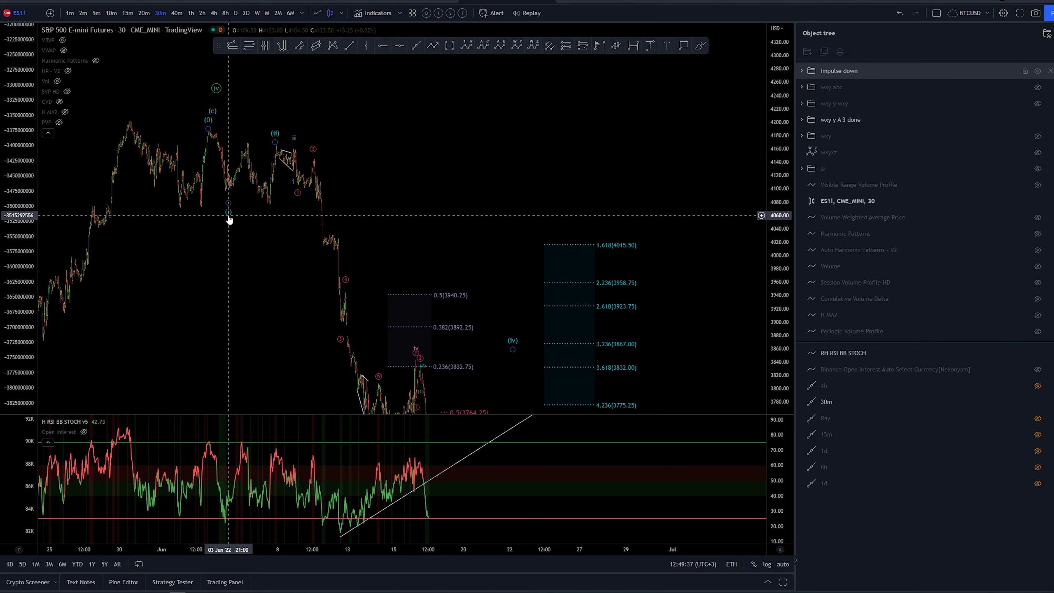
scroll(572, 177, down, 2)
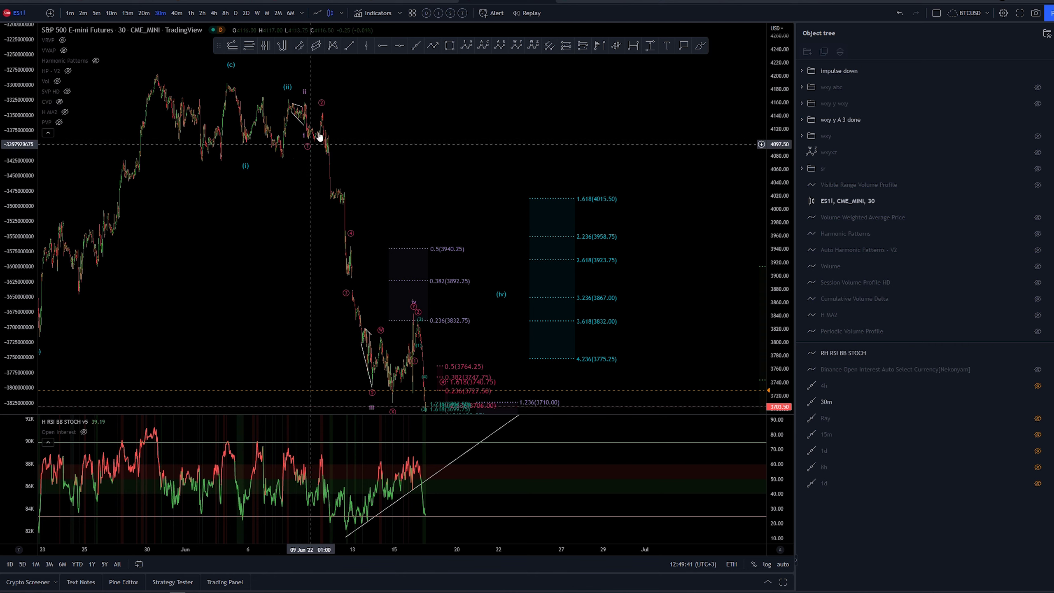
drag(421, 124, 469, 110)
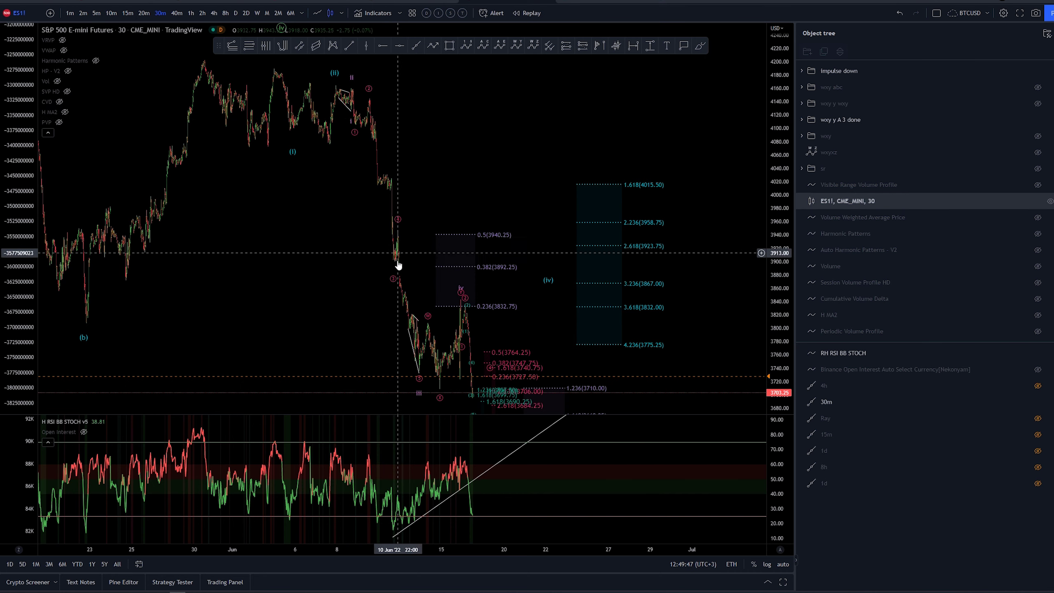
Inspect the impulse-down waves from 8 to 16 June, selecting the red circled count and the purple wave III count.
drag(469, 176, 618, 162)
scroll(617, 162, up, 3)
scroll(405, 236, up, 2)
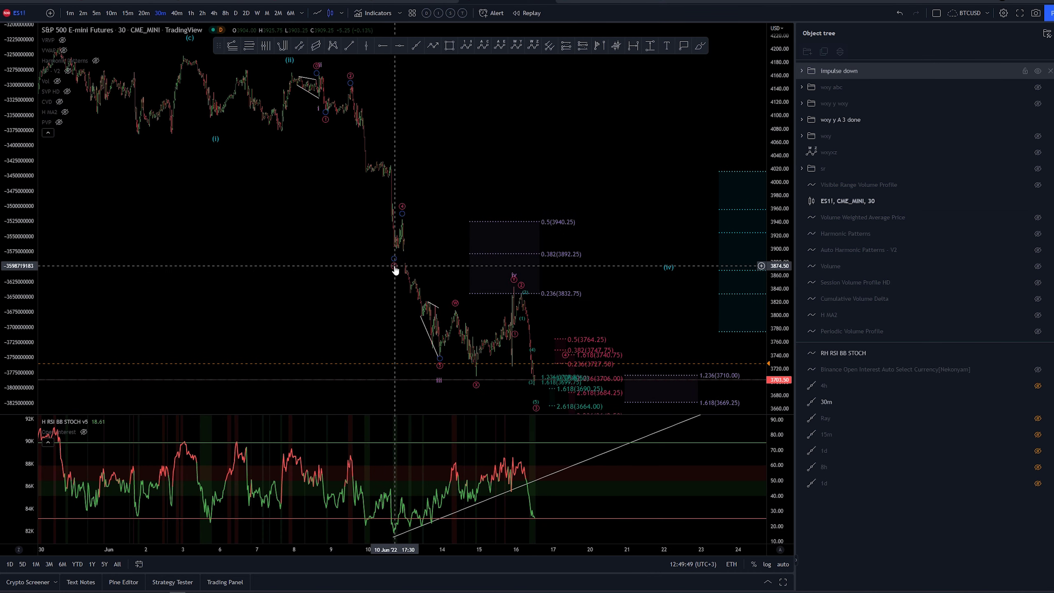
click(395, 270)
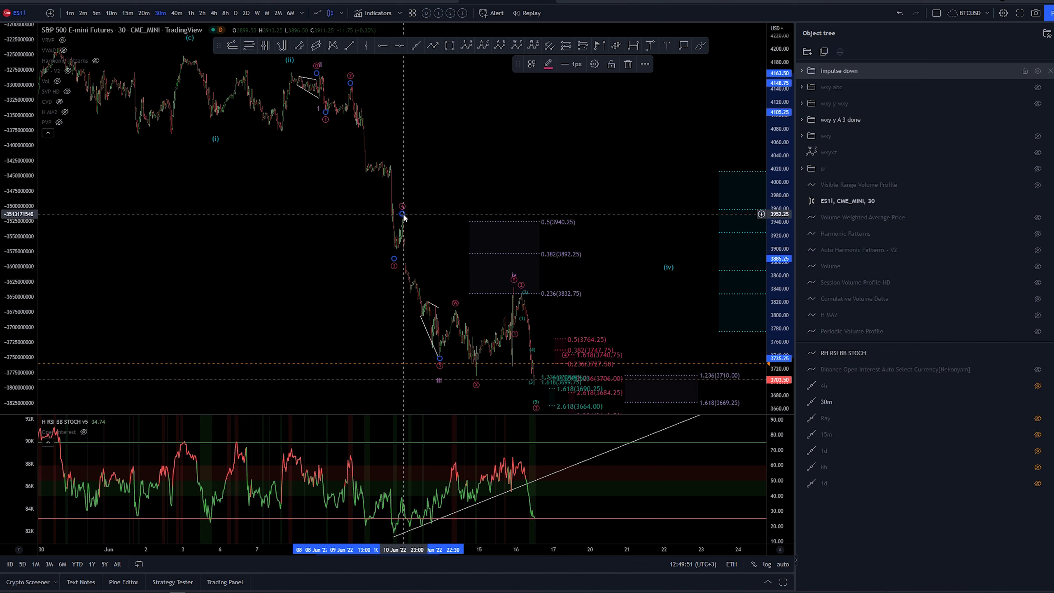
click(439, 383)
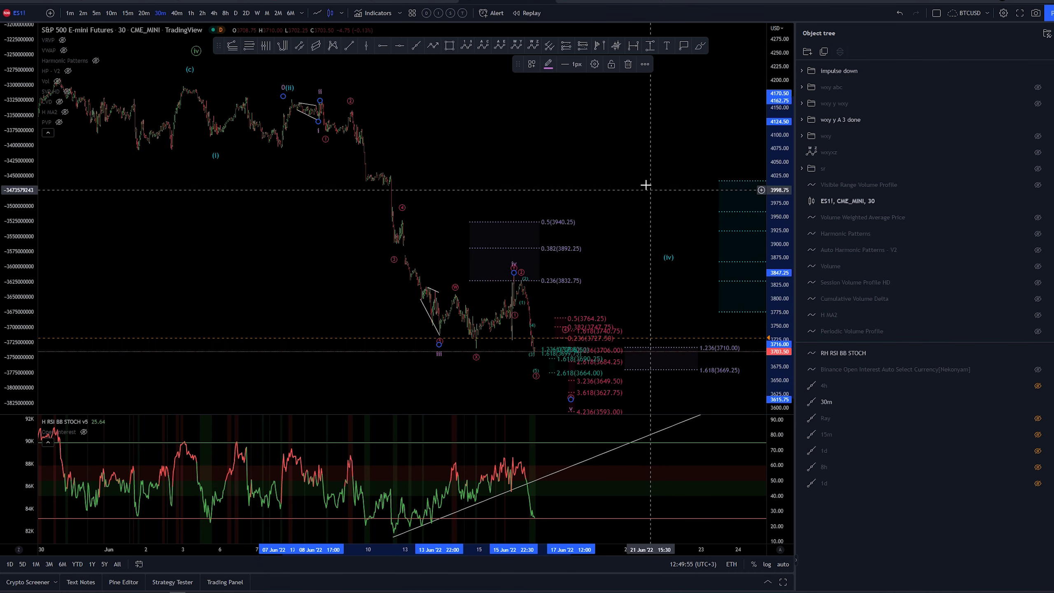
drag(639, 171, 569, 180)
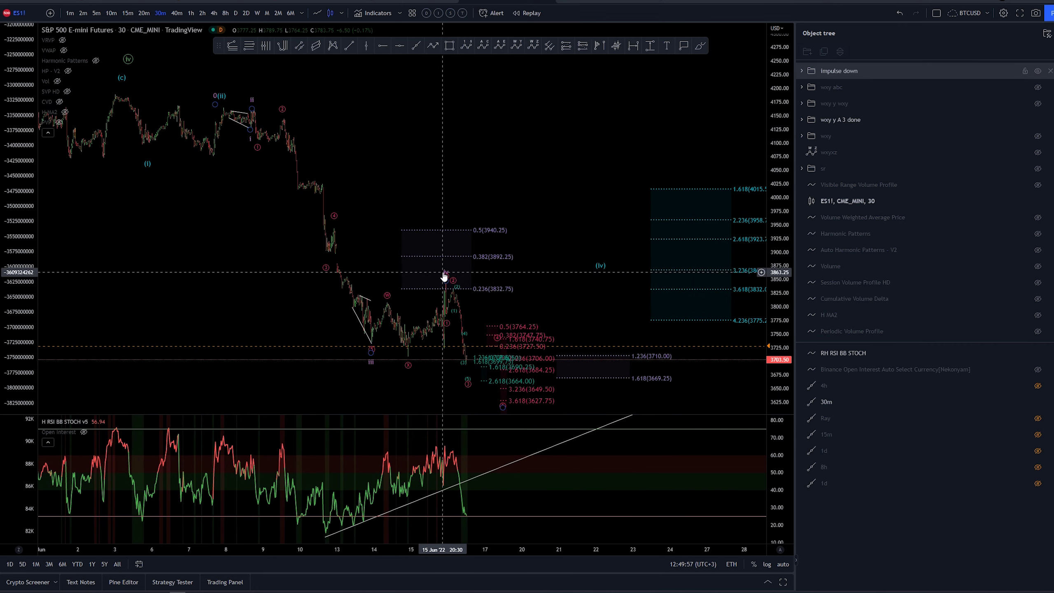
drag(444, 277, 510, 243)
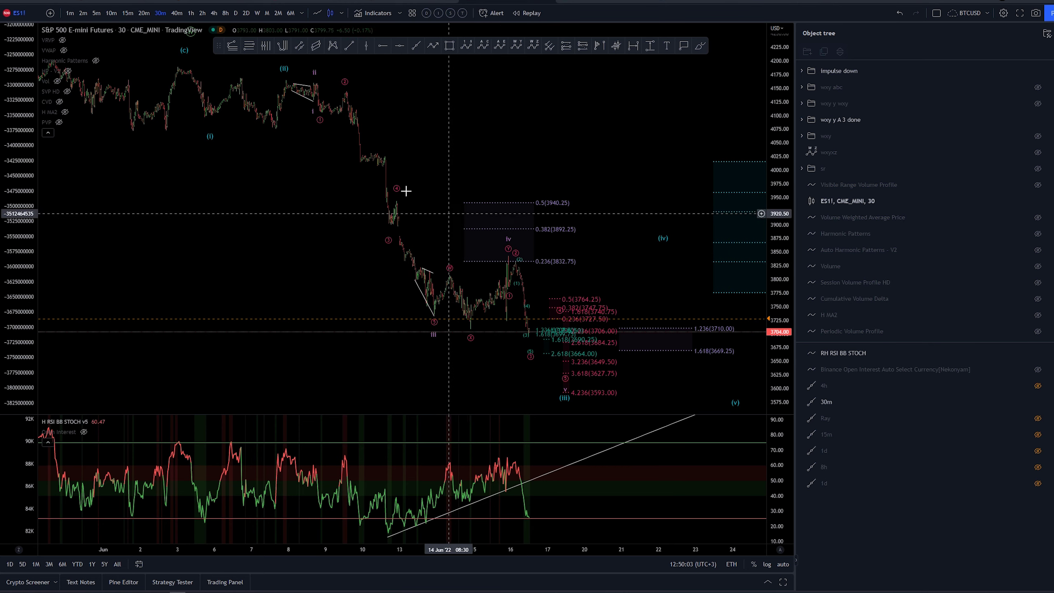
Switch the chart to the 5-minute timeframe and enlarge the price action of 13–16 June.
click(95, 13)
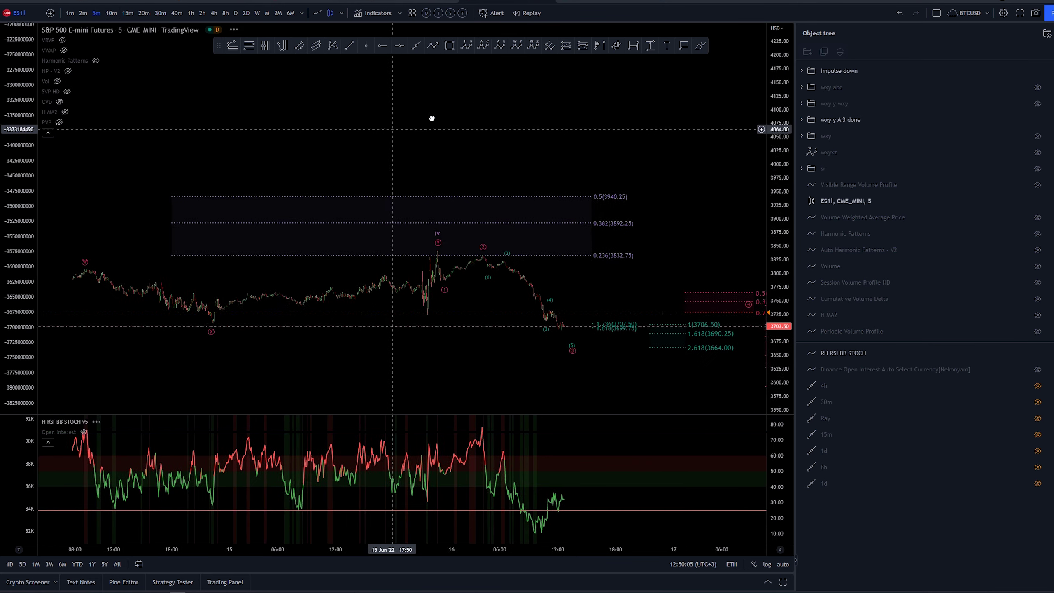
drag(399, 288, 630, 263)
drag(786, 334, 744, 85)
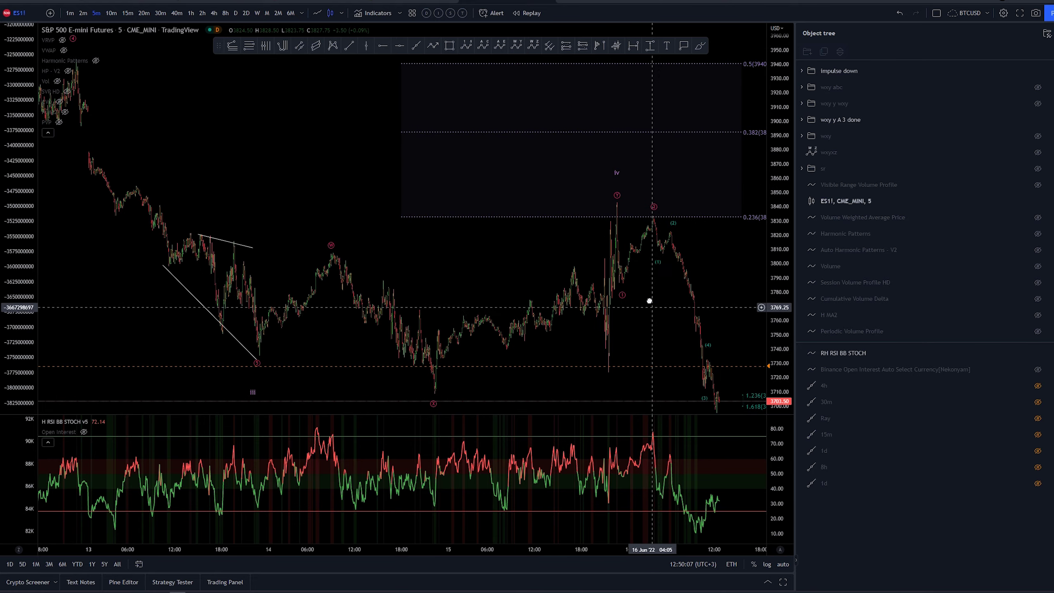
drag(649, 301, 592, 301)
scroll(638, 282, up, 1)
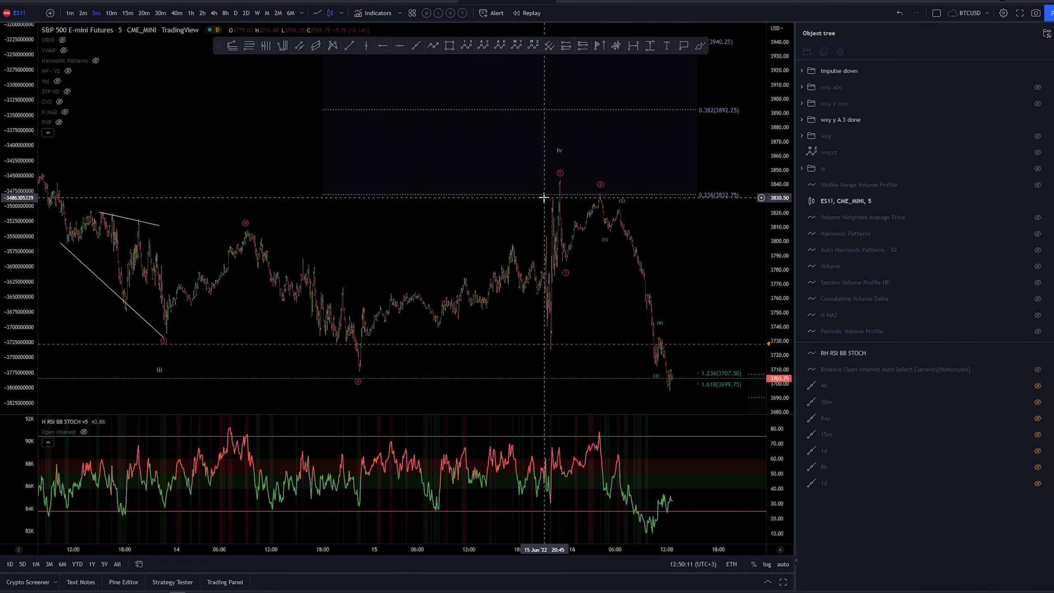
Show the Volume indicator and zoom in on the sharp swings of 15 June.
mouse_move(58, 122)
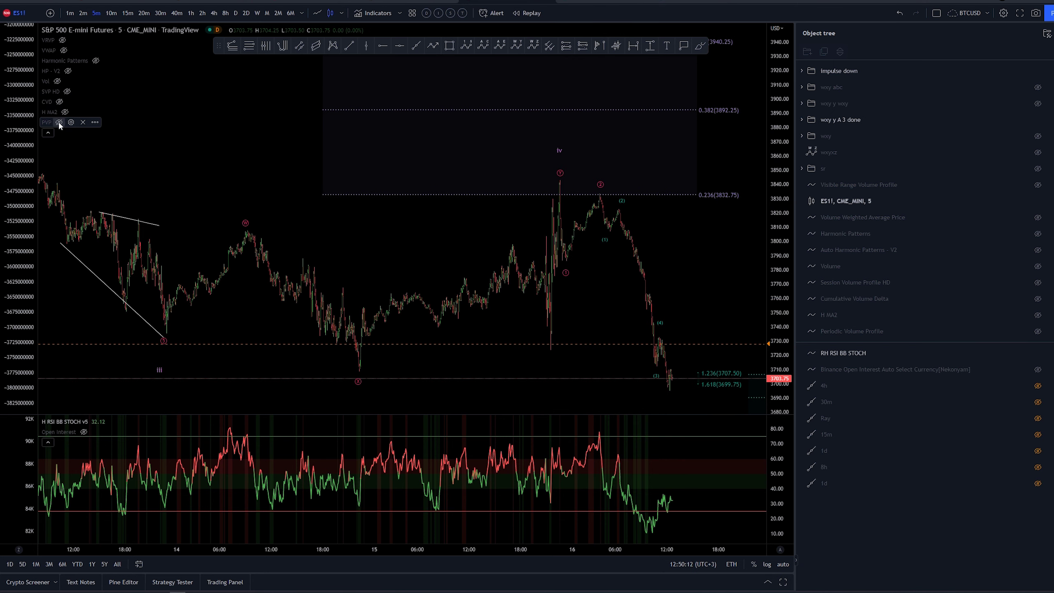
click(60, 81)
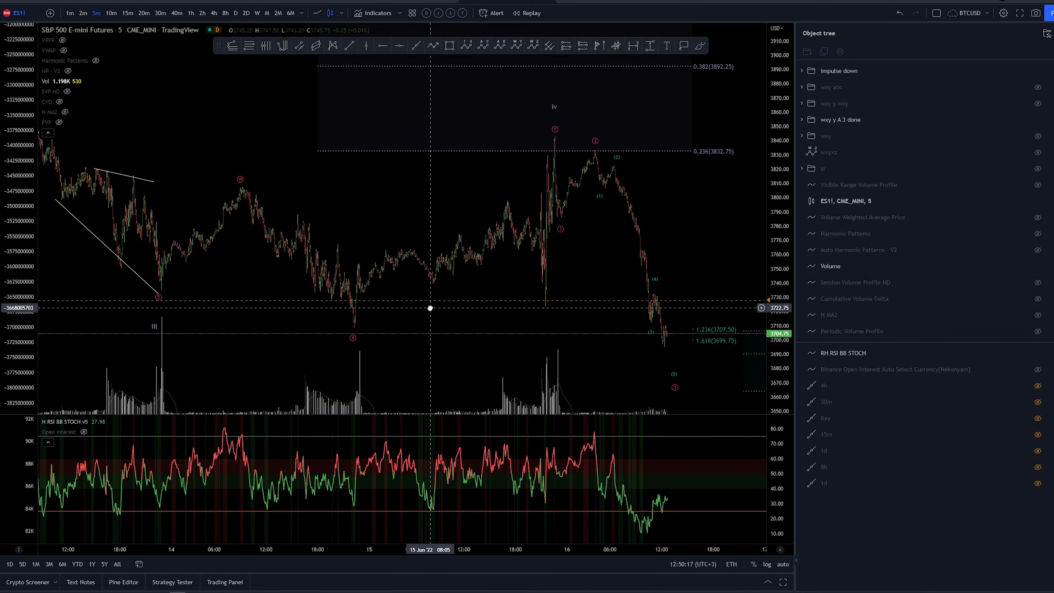
scroll(540, 270, up, 5)
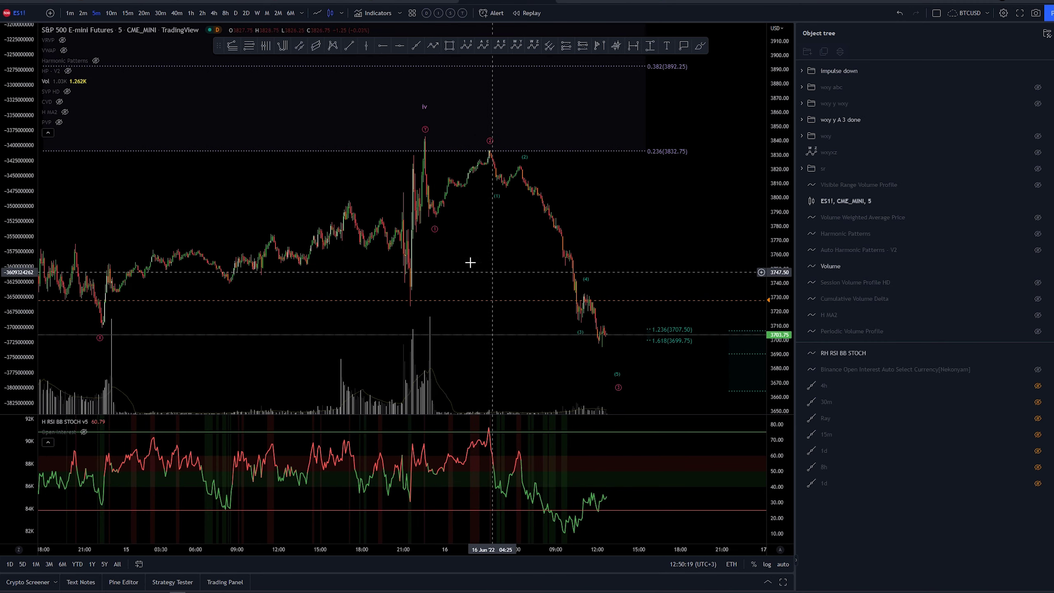
scroll(552, 257, up, 3)
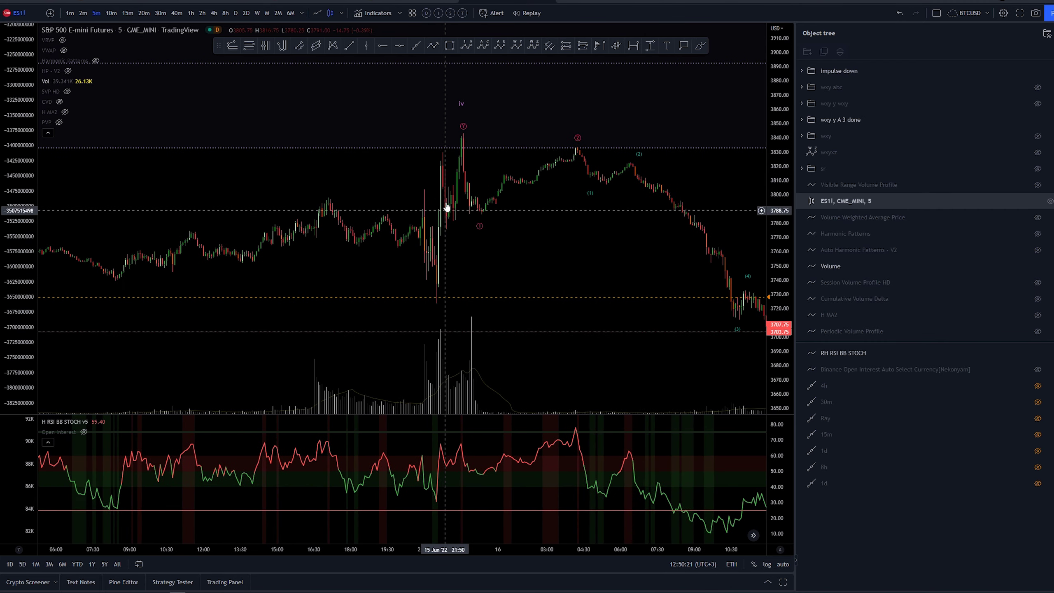
click(433, 46)
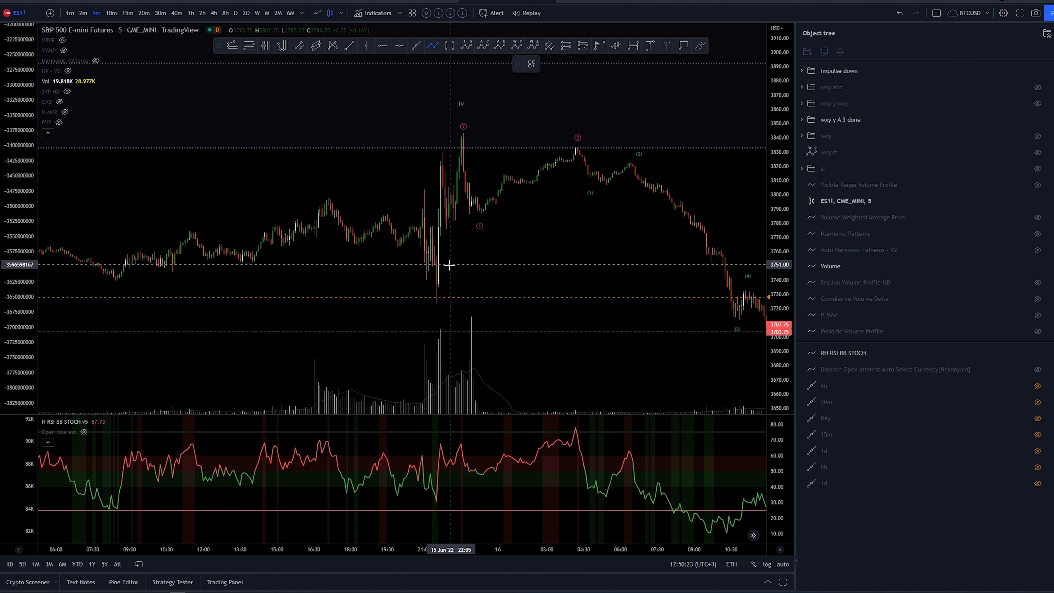
click(437, 304)
click(445, 152)
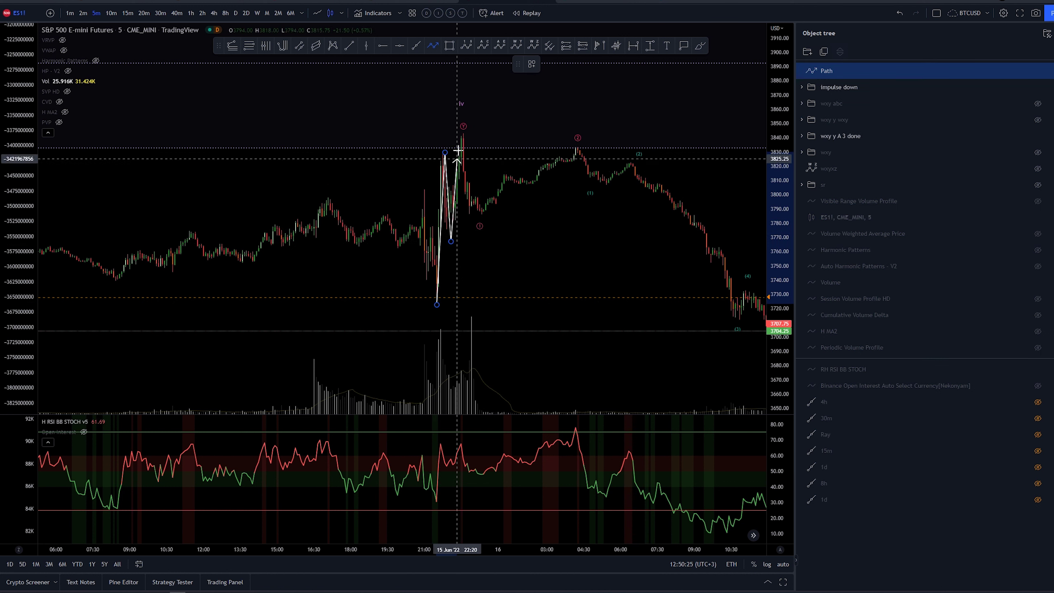
key(Escape)
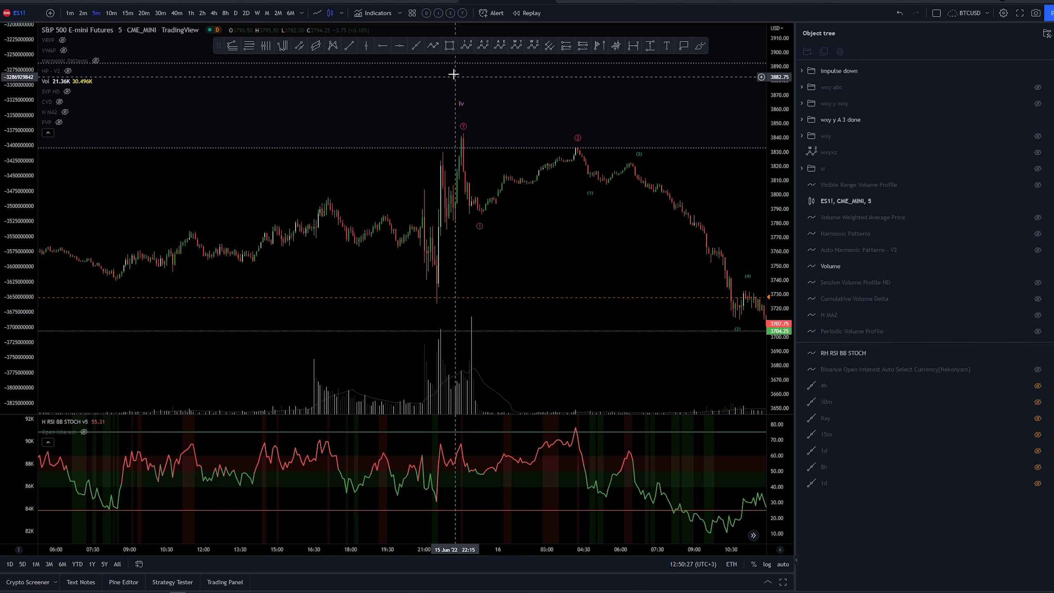
Trace the sharp 15 June swings and the rise leading into them with temporary brush strokes, and undo each stroke.
drag(425, 193, 439, 305)
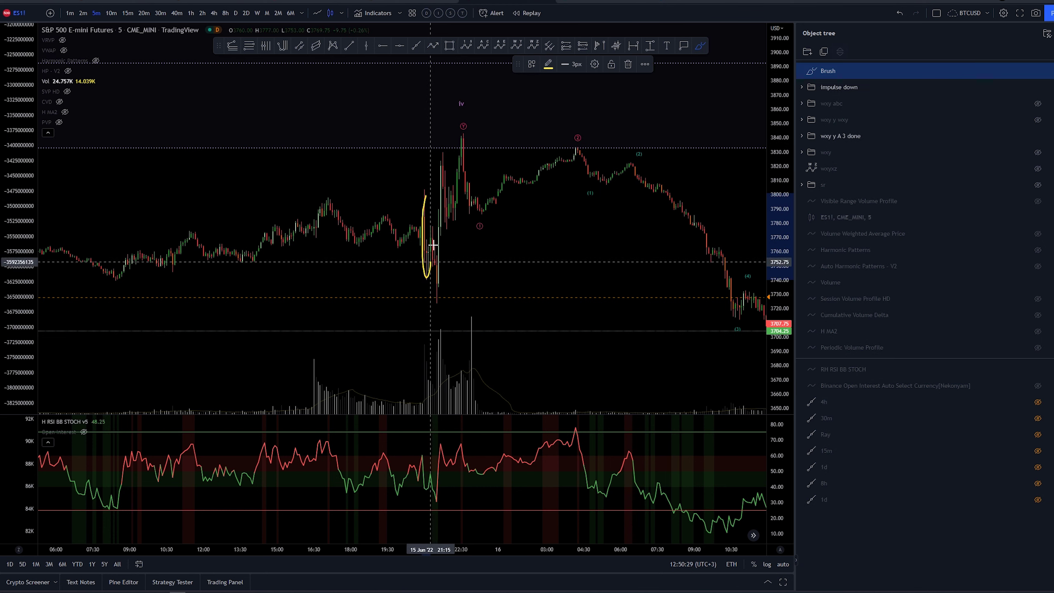
key(ctrl+z)
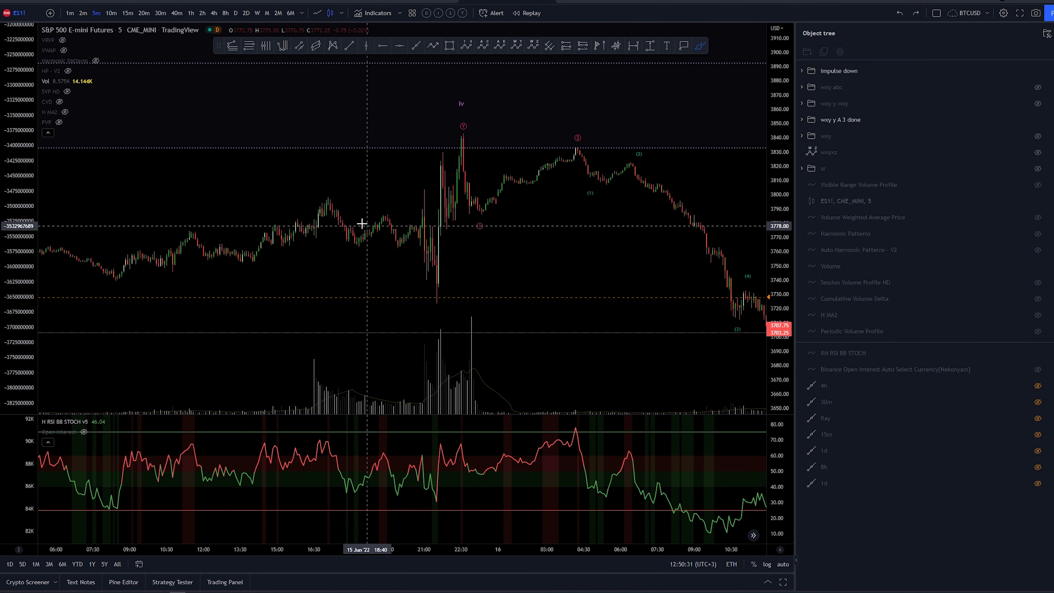
mouse_move(325, 195)
mouse_down()
mouse_move(376, 230)
mouse_move(421, 193)
mouse_move(439, 305)
mouse_move(443, 208)
mouse_move(457, 224)
mouse_move(464, 136)
mouse_up()
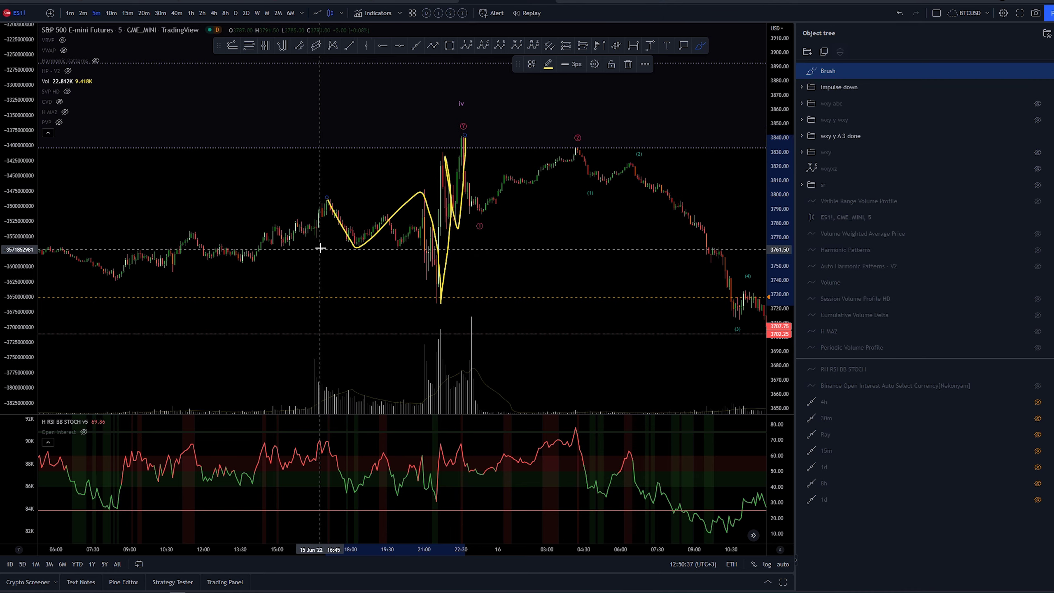
scroll(349, 237, down, 3)
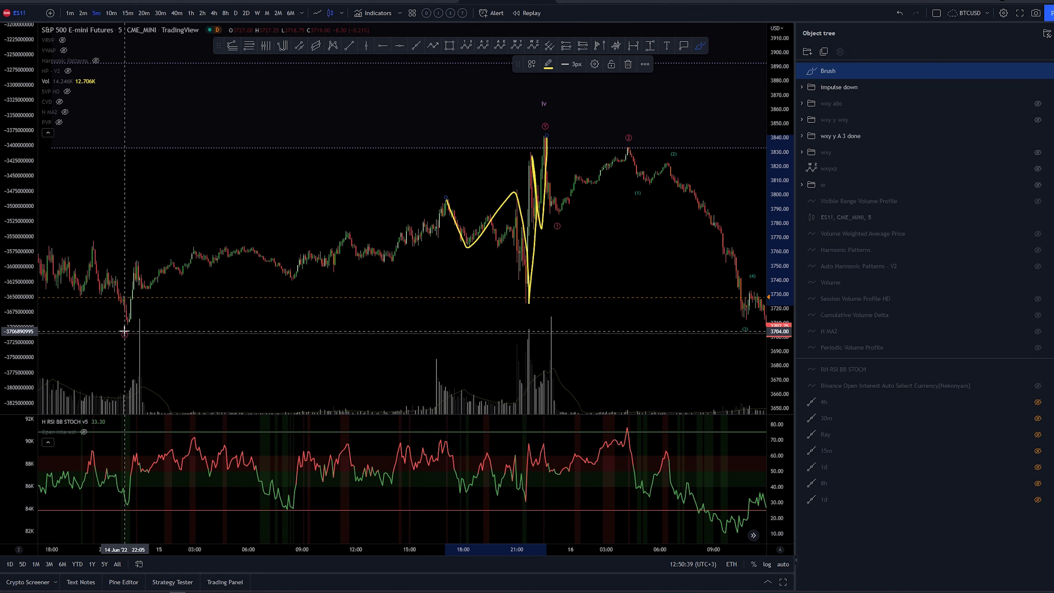
drag(124, 333, 430, 202)
key(ctrl+z)
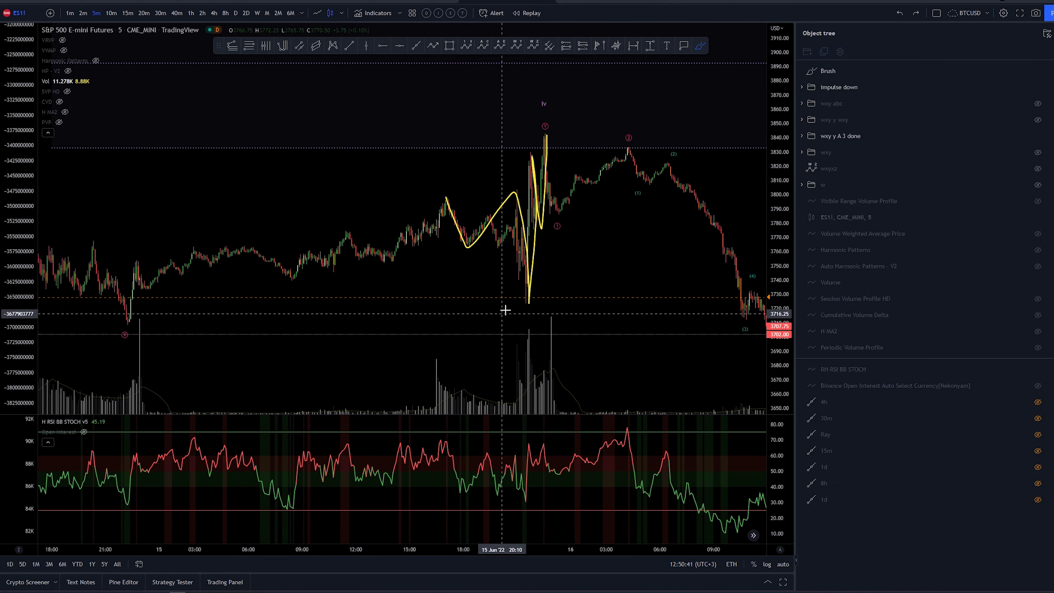
key(ctrl+z)
Compare the wave structure of 13–16 June around the 0.236 retracement, selecting the purple count with waves iii and iv.
scroll(629, 274, down, 5)
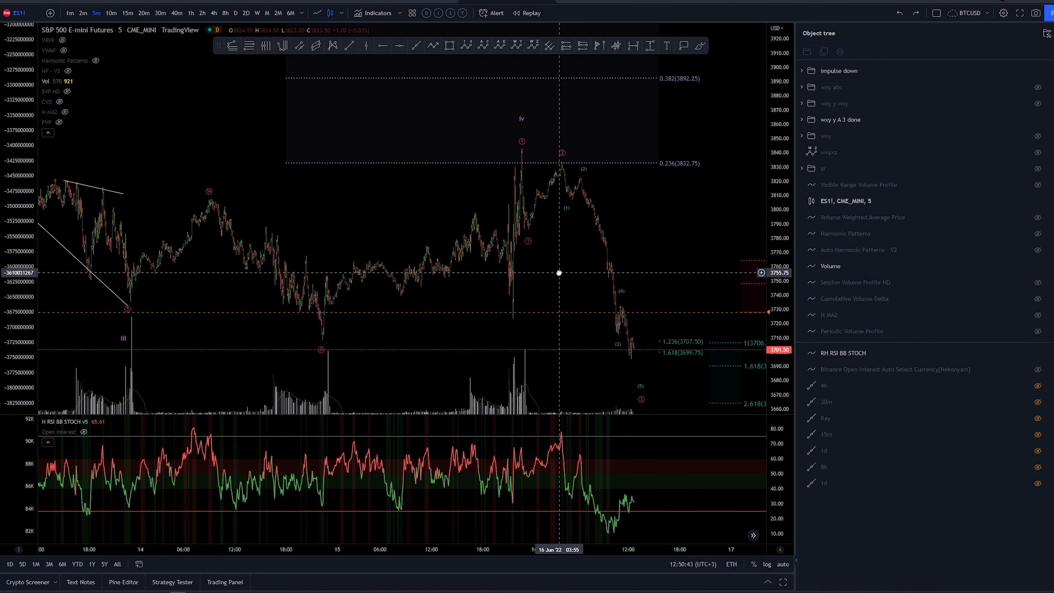
drag(559, 273, 562, 273)
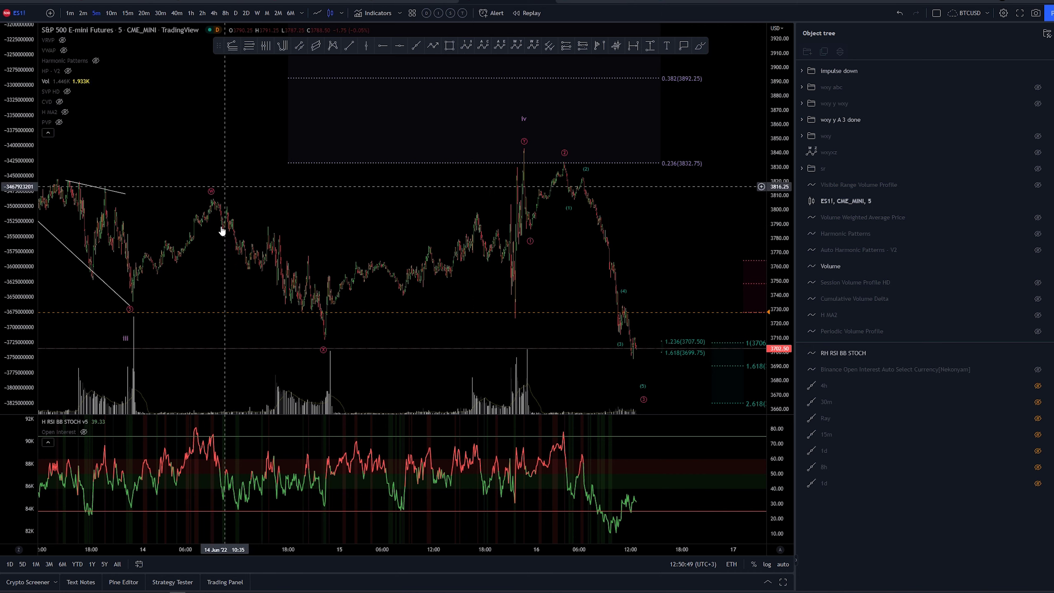
scroll(470, 186, down, 3)
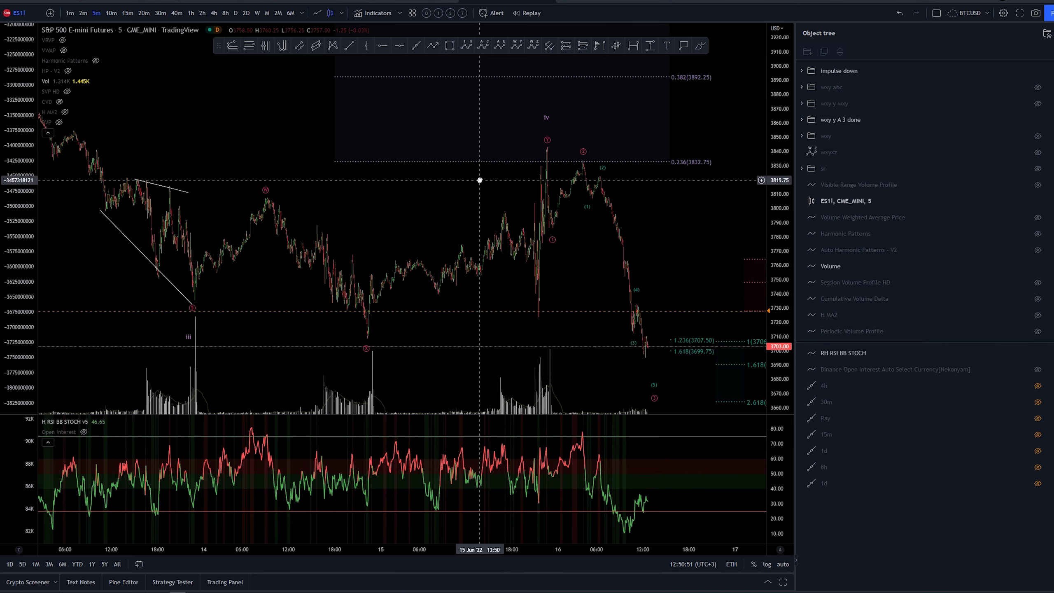
scroll(518, 138, up, 5)
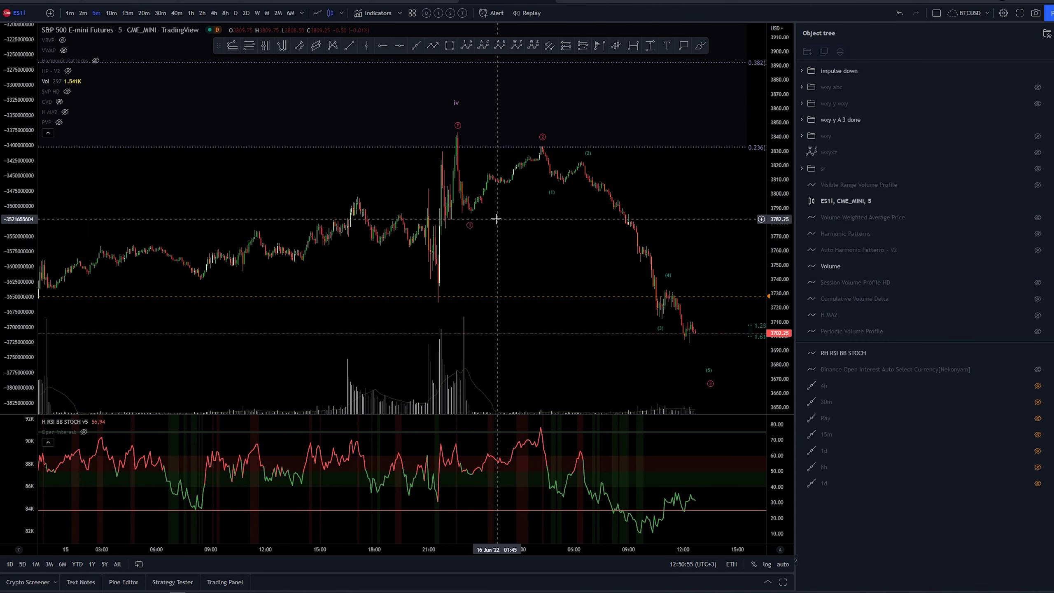
scroll(493, 216, down, 5)
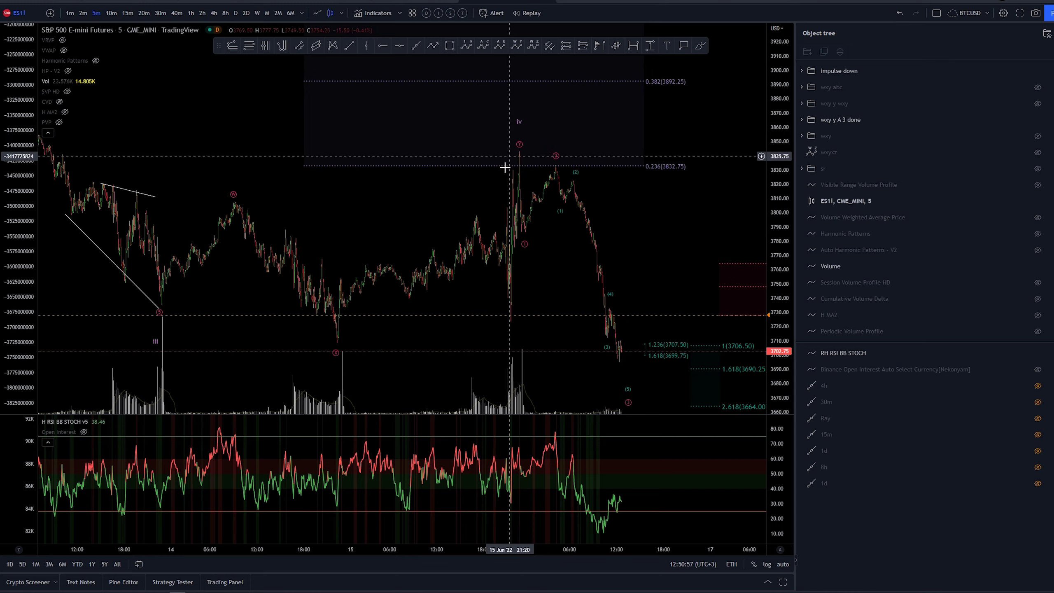
drag(420, 185, 377, 184)
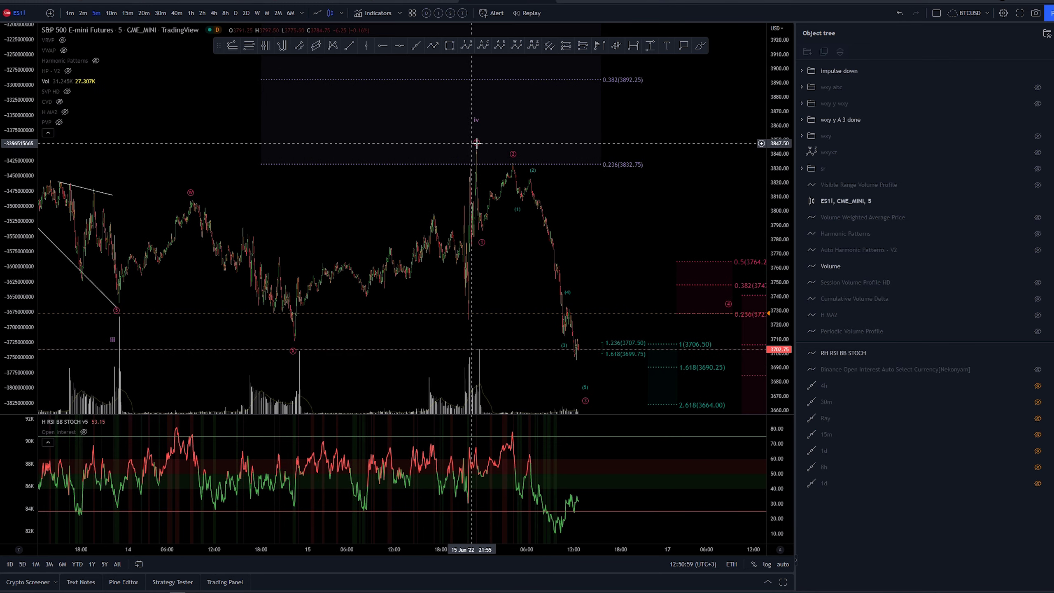
click(493, 139)
click(560, 184)
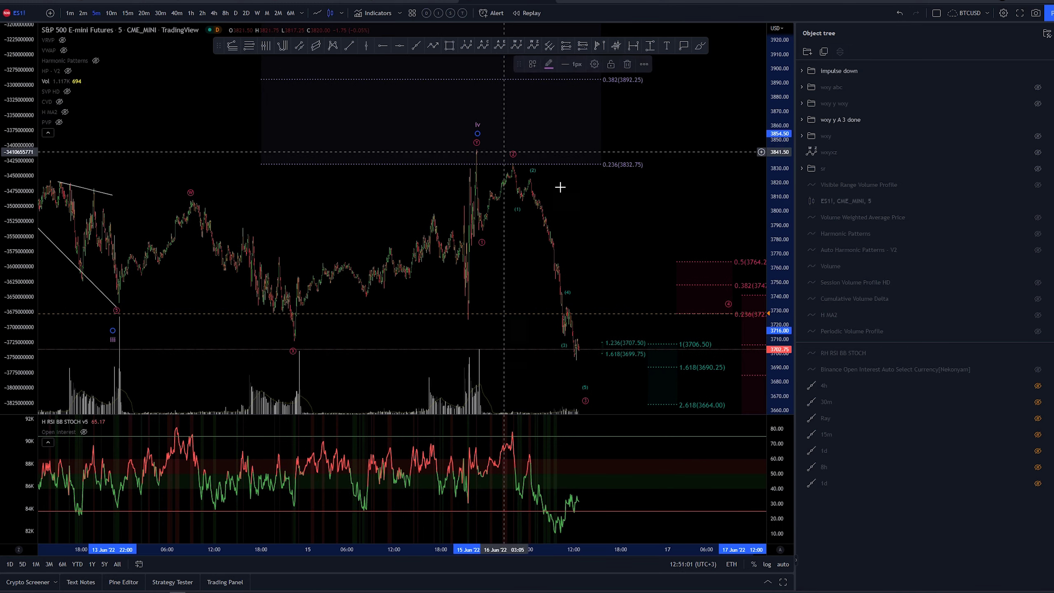
Place price labels at 3832.75 beside the 0.236 retracement and at 3901.25 just above the 0.382 retracement.
scroll(562, 189, down, 6)
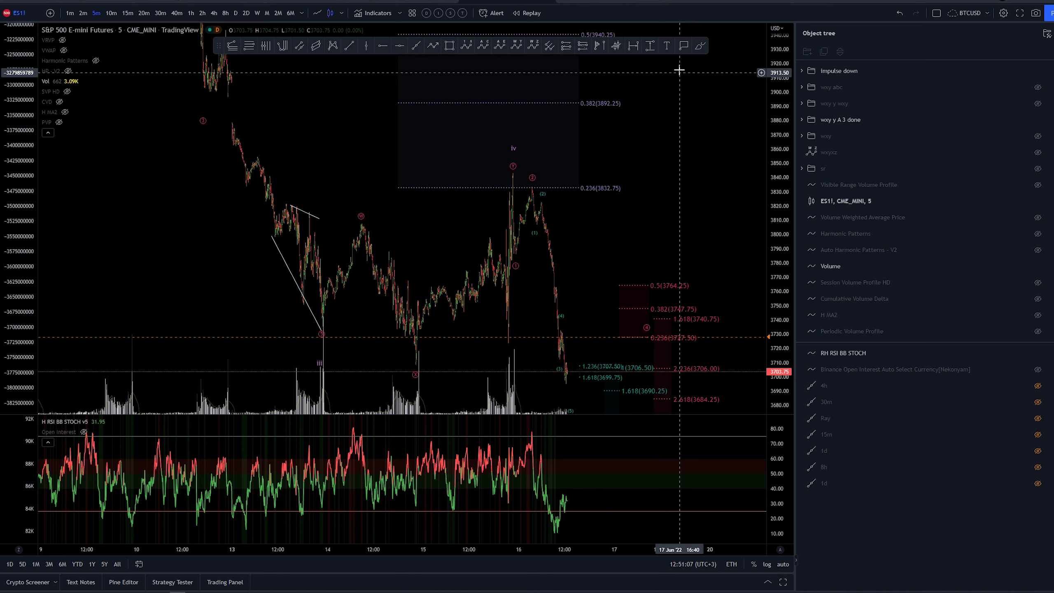
click(685, 45)
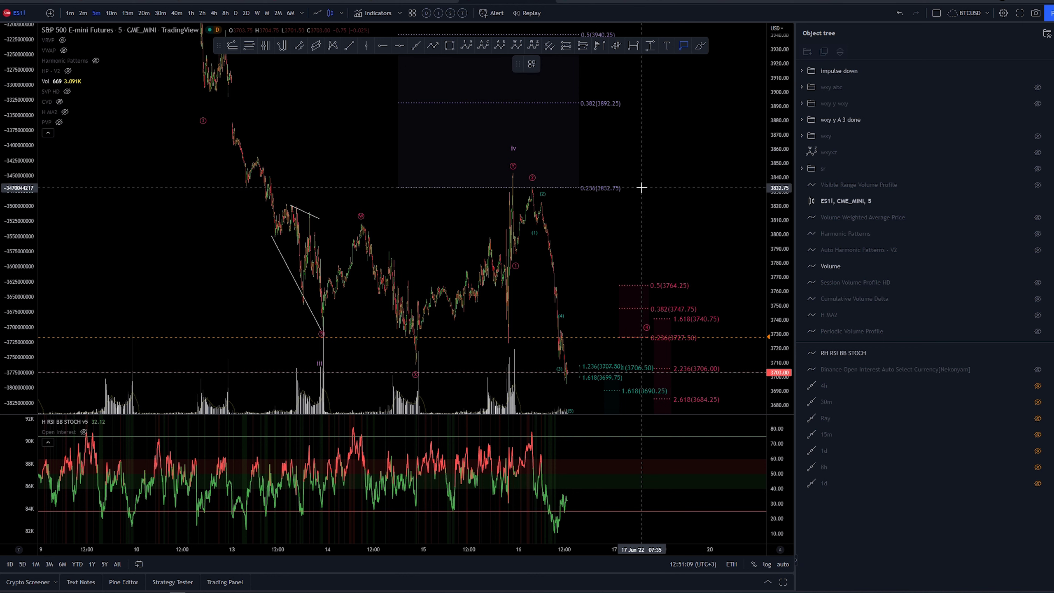
click(641, 189)
drag(595, 249, 585, 258)
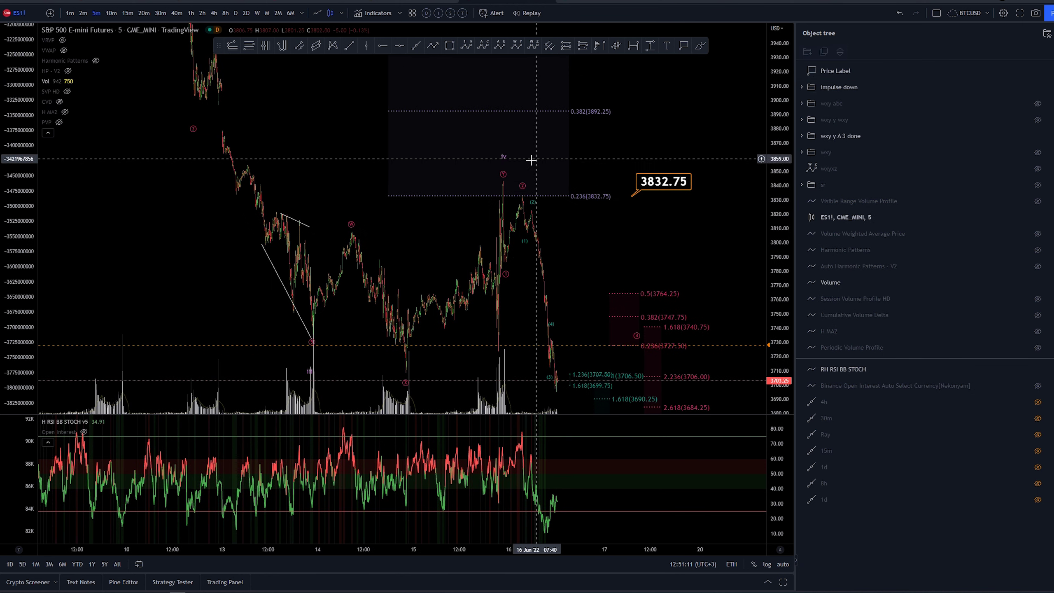
scroll(513, 164, down, 2)
drag(773, 144, 773, 233)
drag(718, 236, 688, 271)
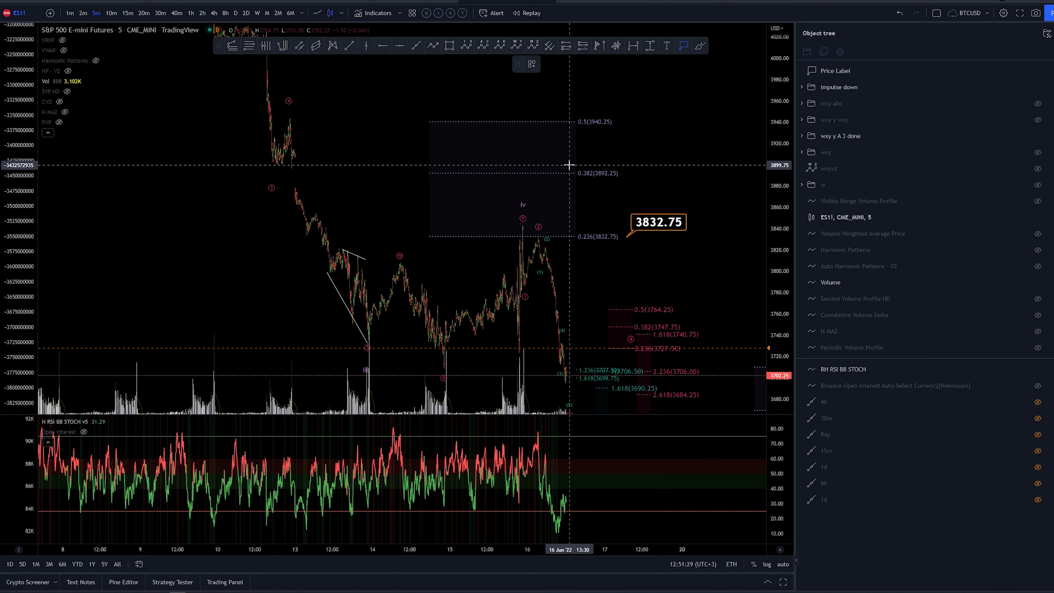
key(Escape)
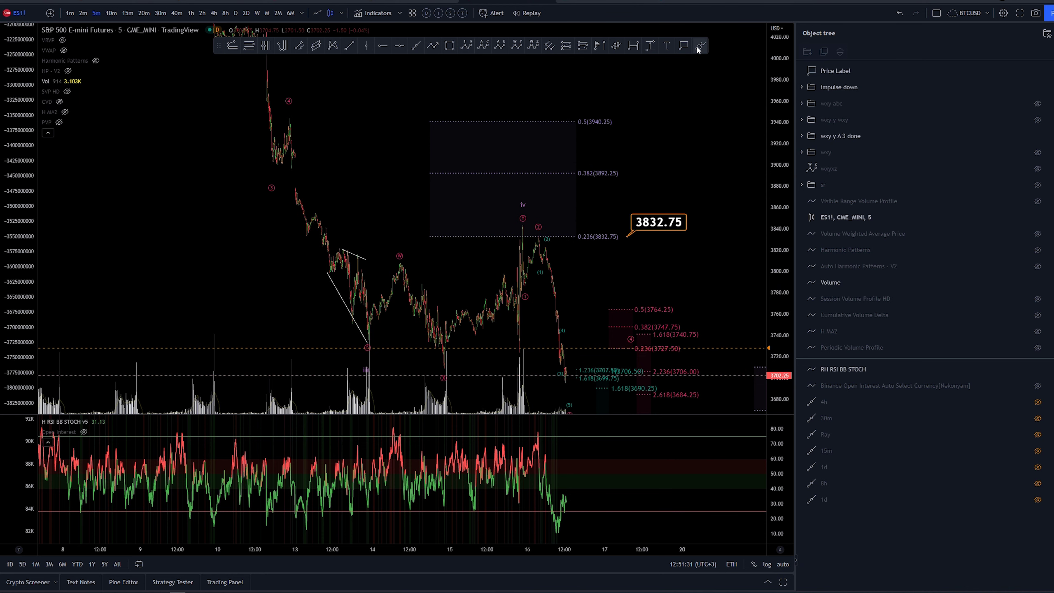
click(590, 162)
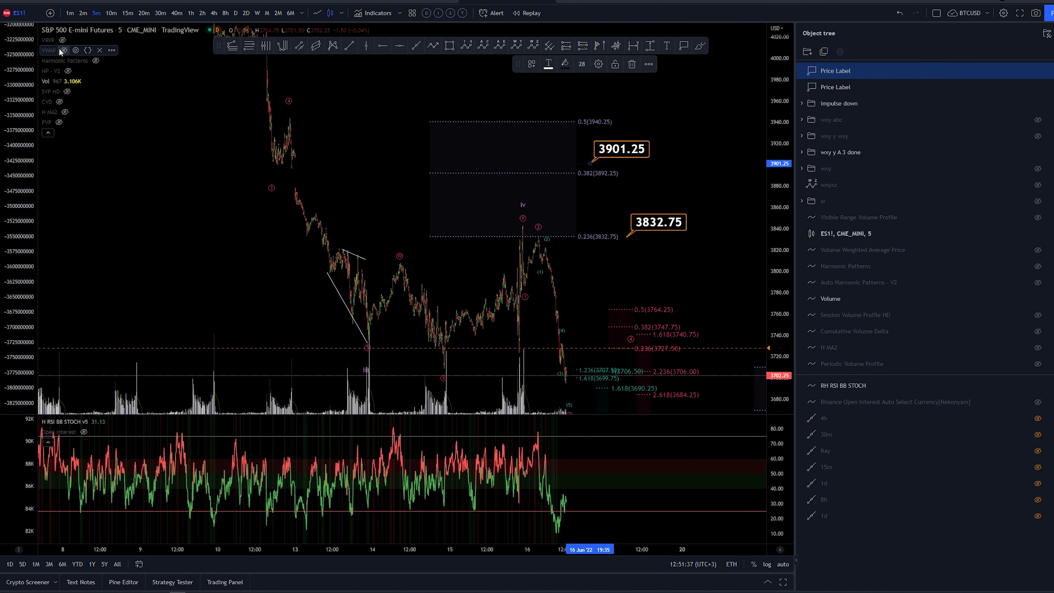
Display the Visible Range Volume Profile and delete the 3832.75 and 3901.25 price labels.
drag(677, 94, 625, 116)
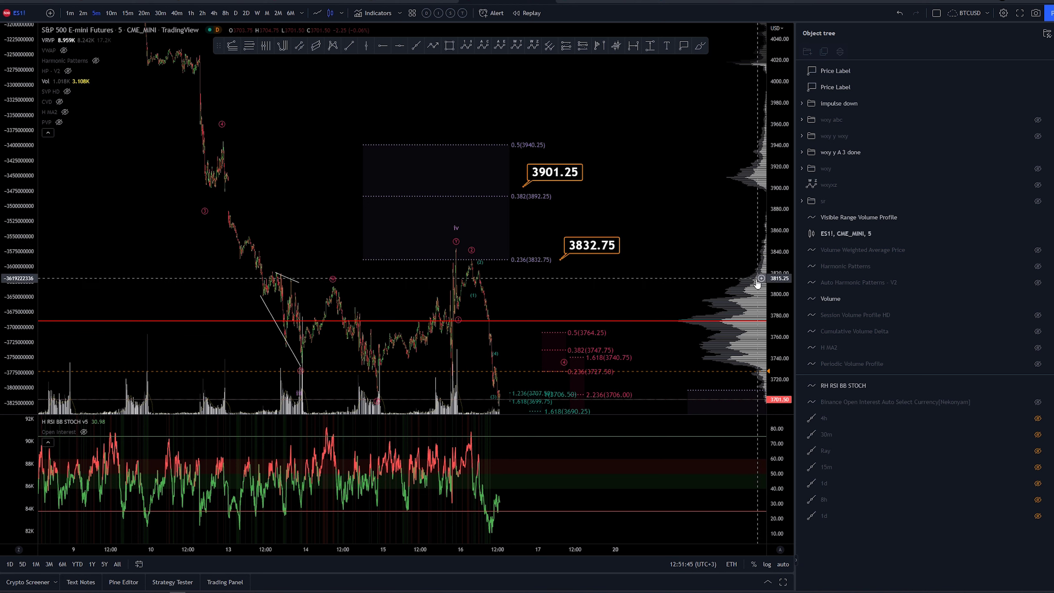
click(576, 245)
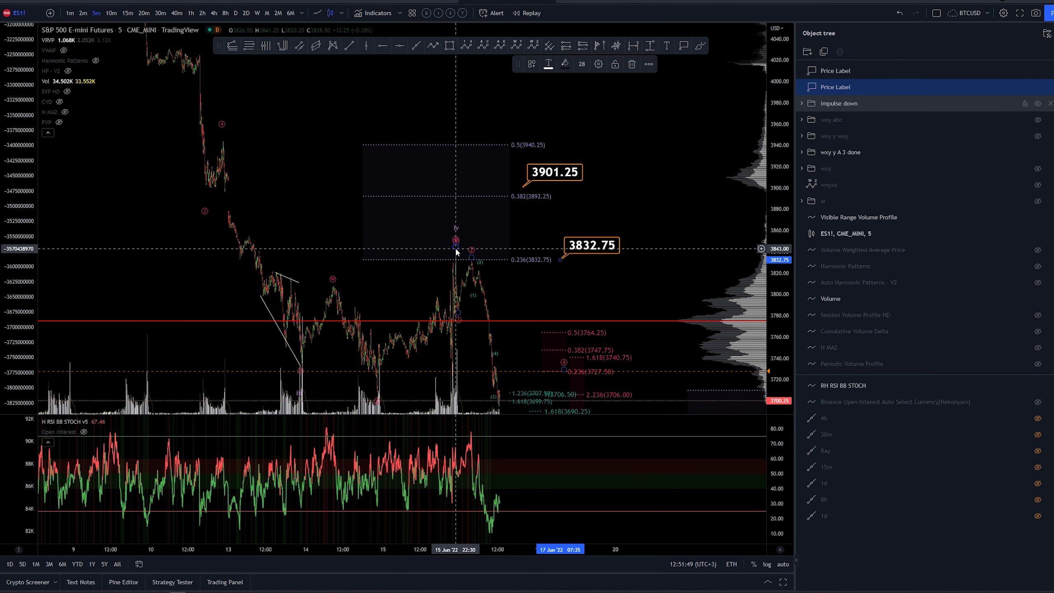
key(Delete)
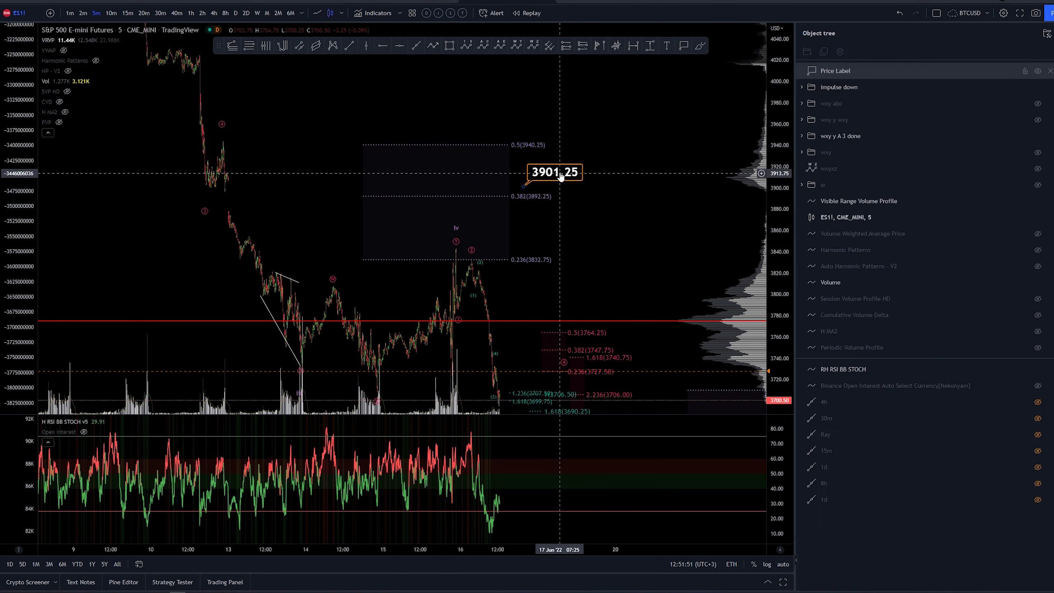
click(560, 177)
key(Delete)
Hide the Visible Range Volume Profile and toggle the Volume indicator off and back on.
drag(653, 225, 707, 171)
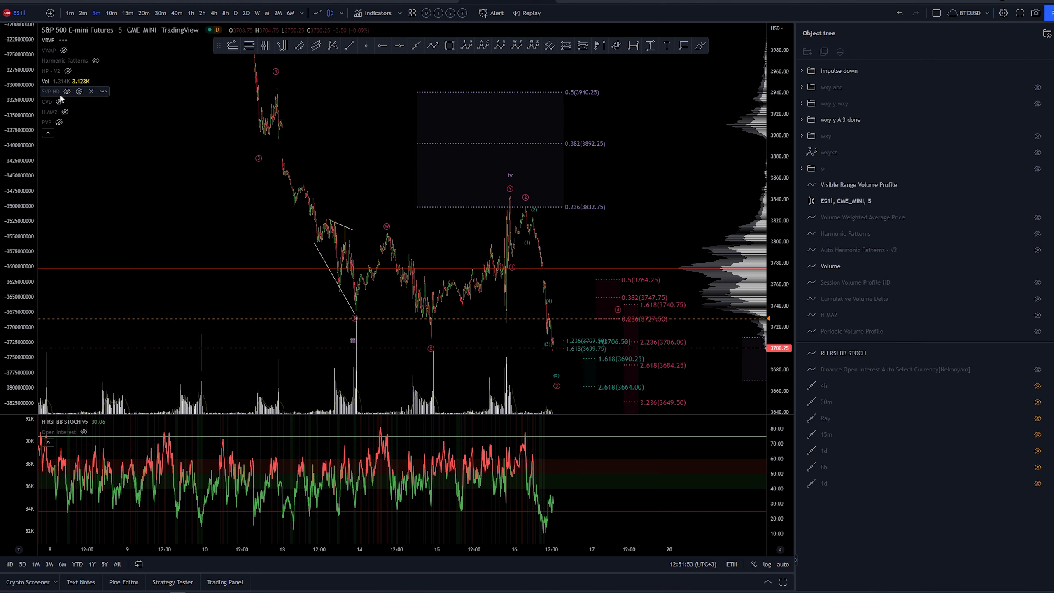
click(57, 81)
click(63, 40)
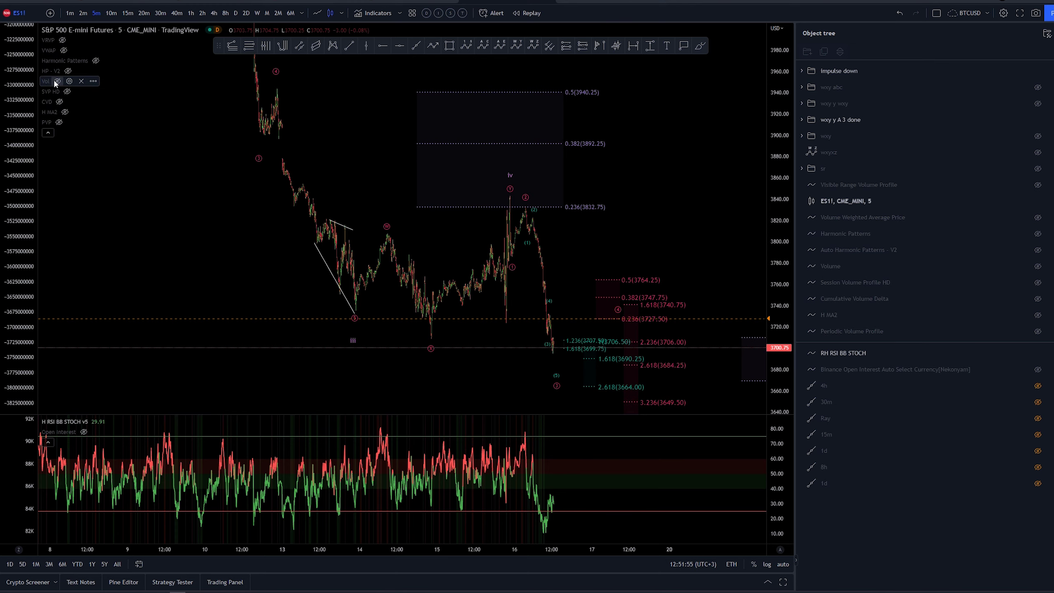
click(56, 81)
Examine the 16 June decline against its RSI and Fibonacci targets, selecting the red circled wave count.
scroll(635, 182, up, 5)
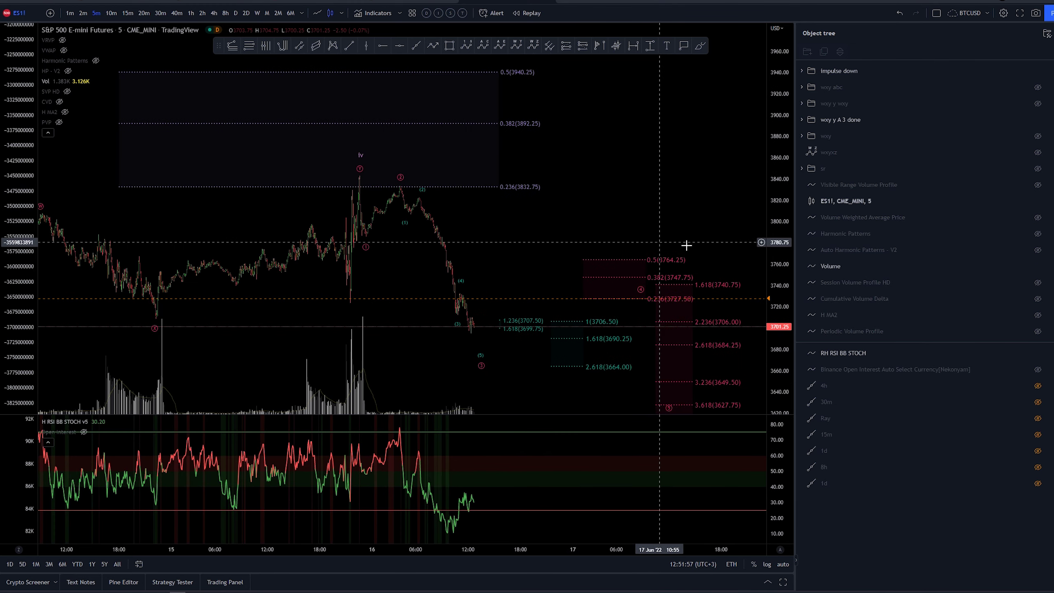
drag(776, 253, 776, 145)
drag(609, 164, 587, 118)
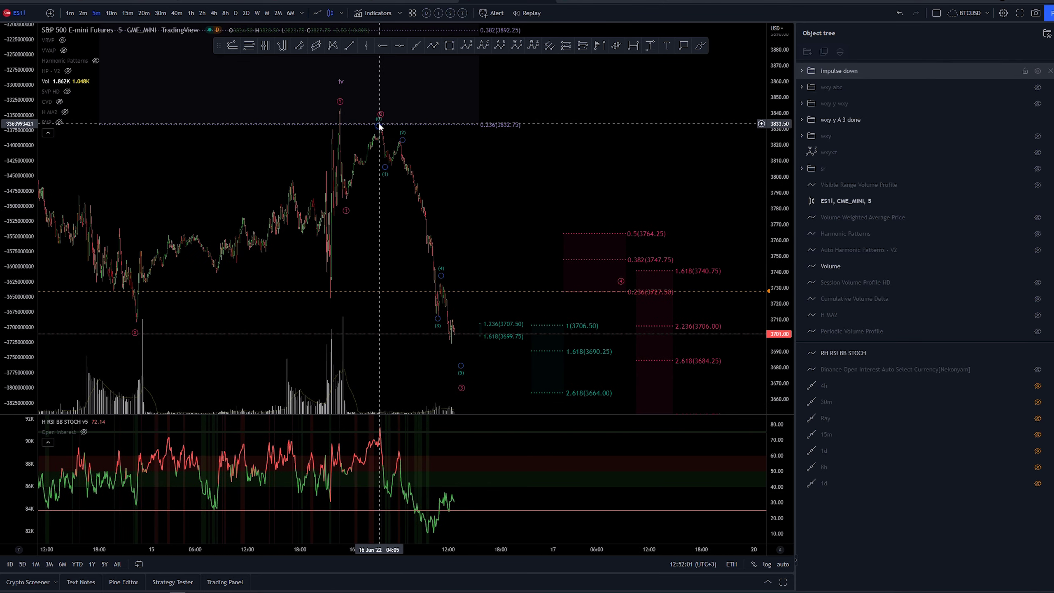
drag(577, 165, 488, 148)
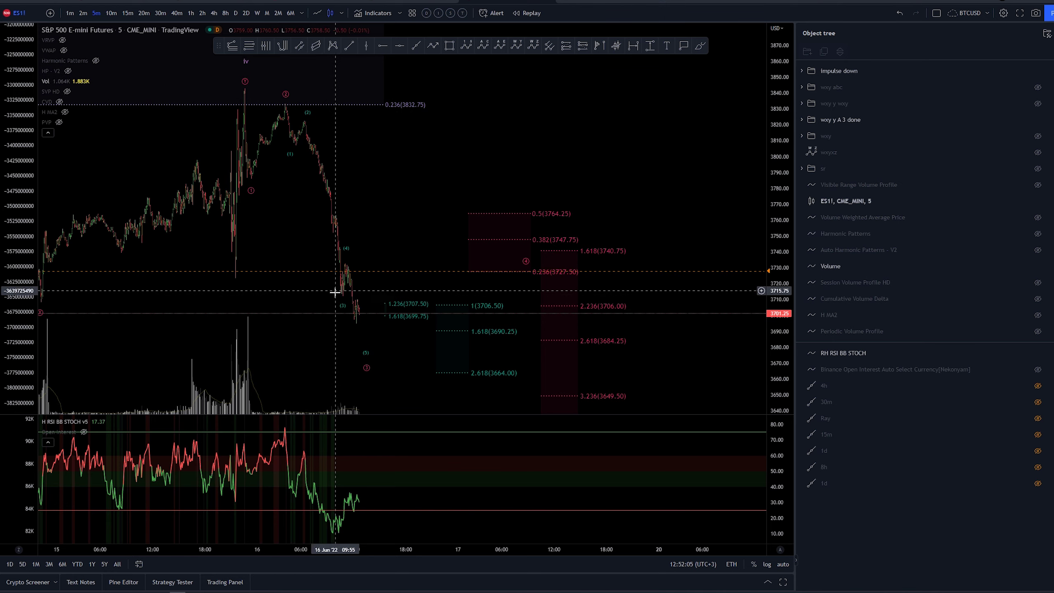
drag(354, 302, 433, 257)
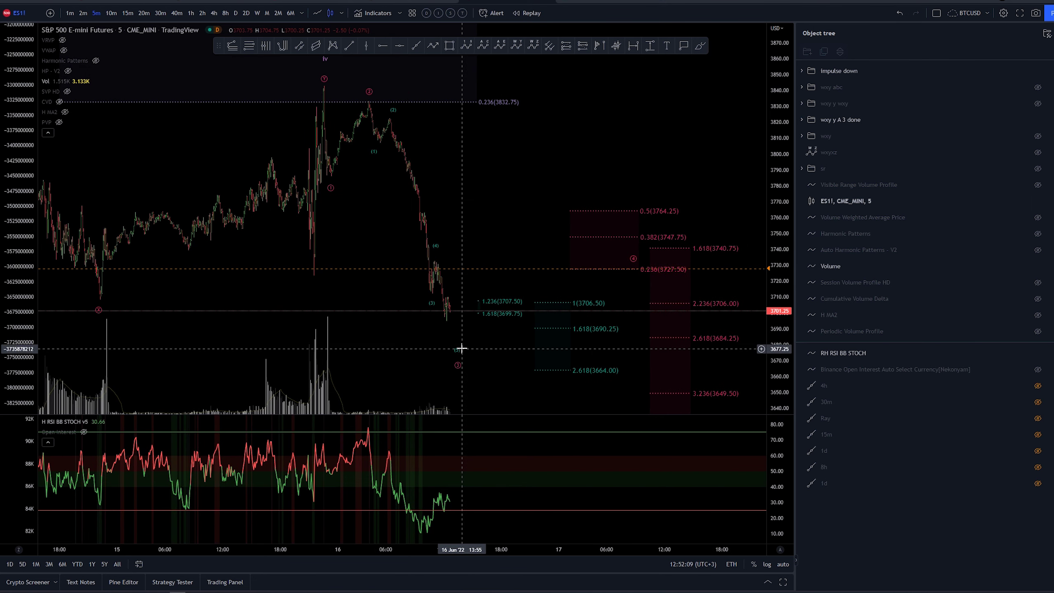
scroll(507, 330, up, 3)
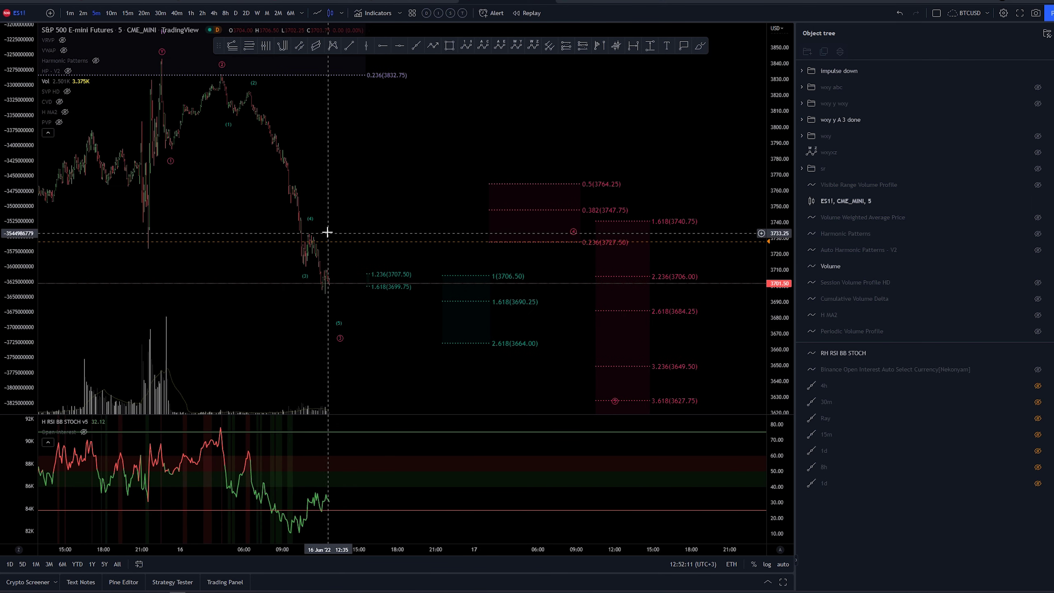
click(339, 339)
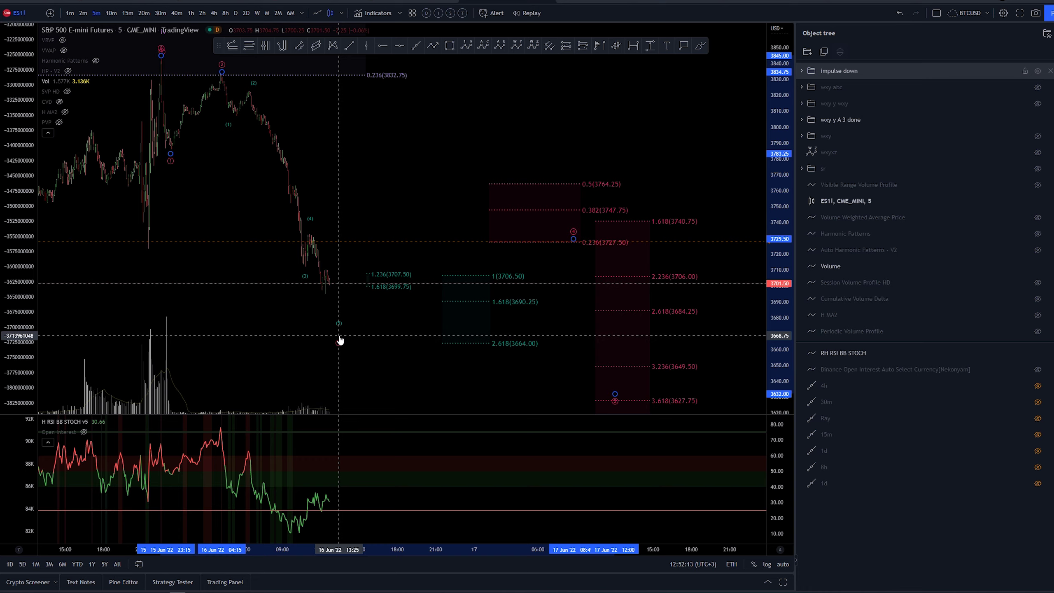
Add a price label at 3684.50 beside the red 2.618 Fibonacci extension.
scroll(414, 332, down, 4)
mouse_move(523, 154)
mouse_down()
mouse_move(459, 164)
mouse_move(440, 150)
mouse_up()
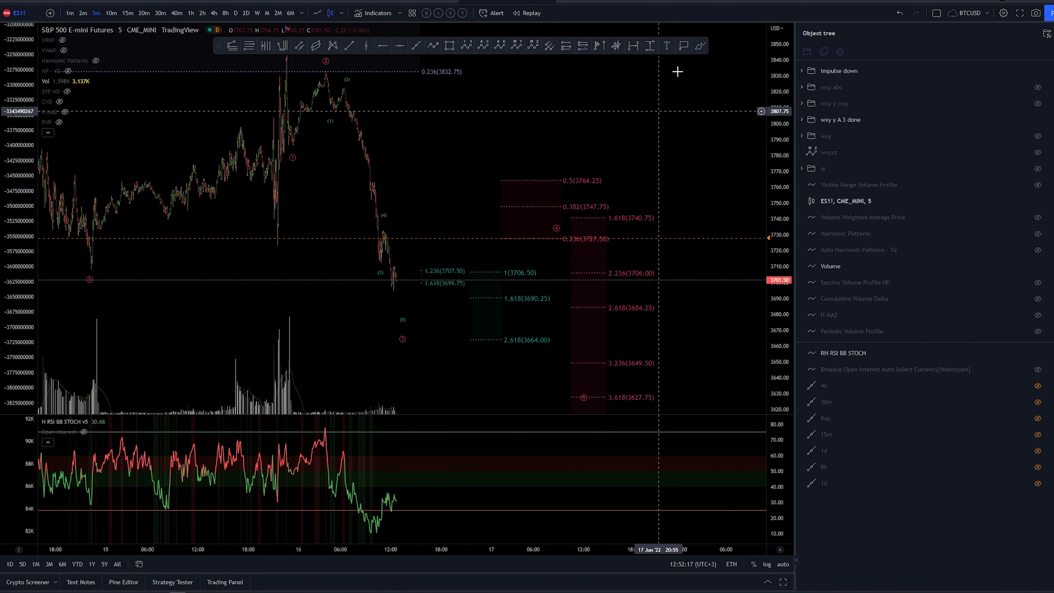
click(684, 47)
click(651, 307)
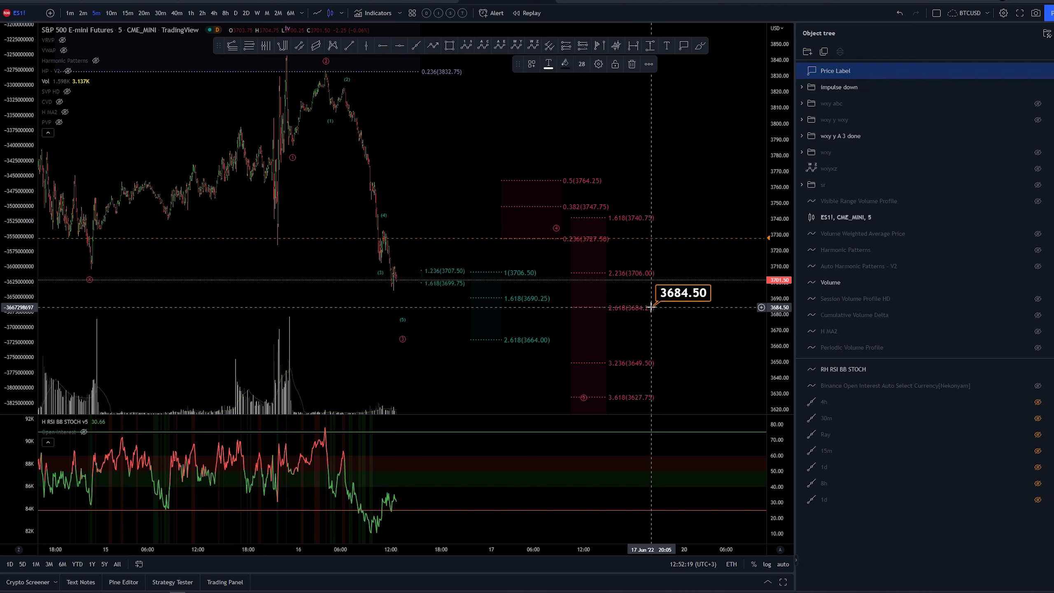
drag(776, 148, 777, 181)
drag(714, 167, 705, 181)
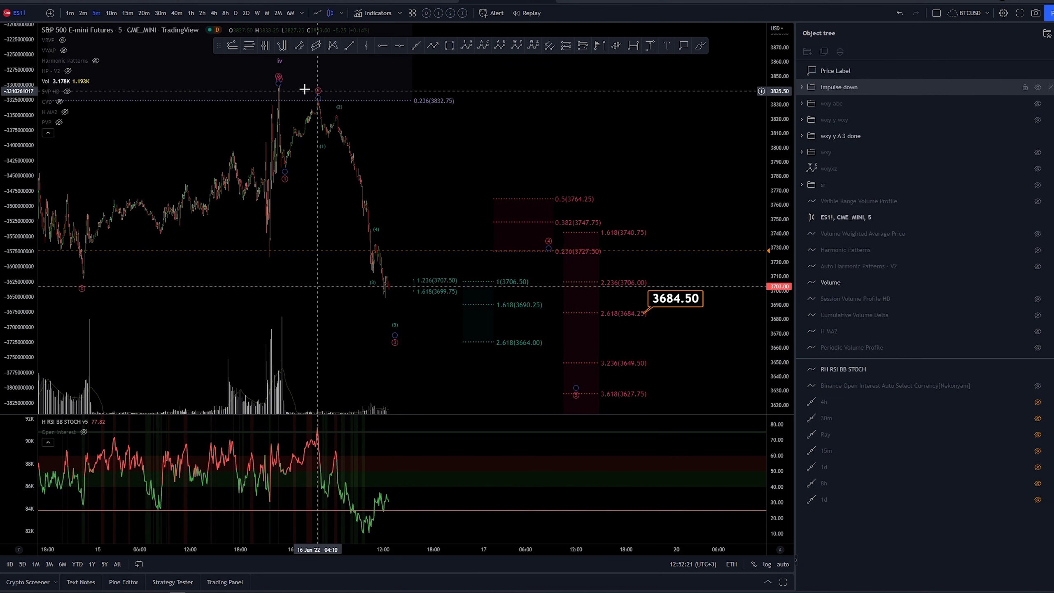
Add a price label at 3689.50 just below the latest 16 June low and shift it slightly later in time.
click(580, 317)
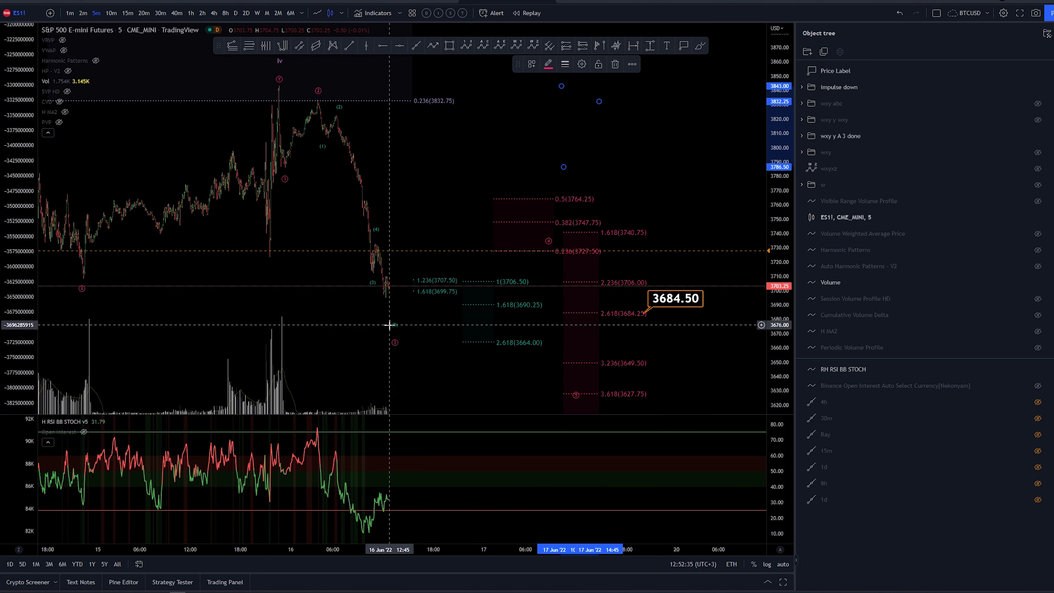
click(477, 283)
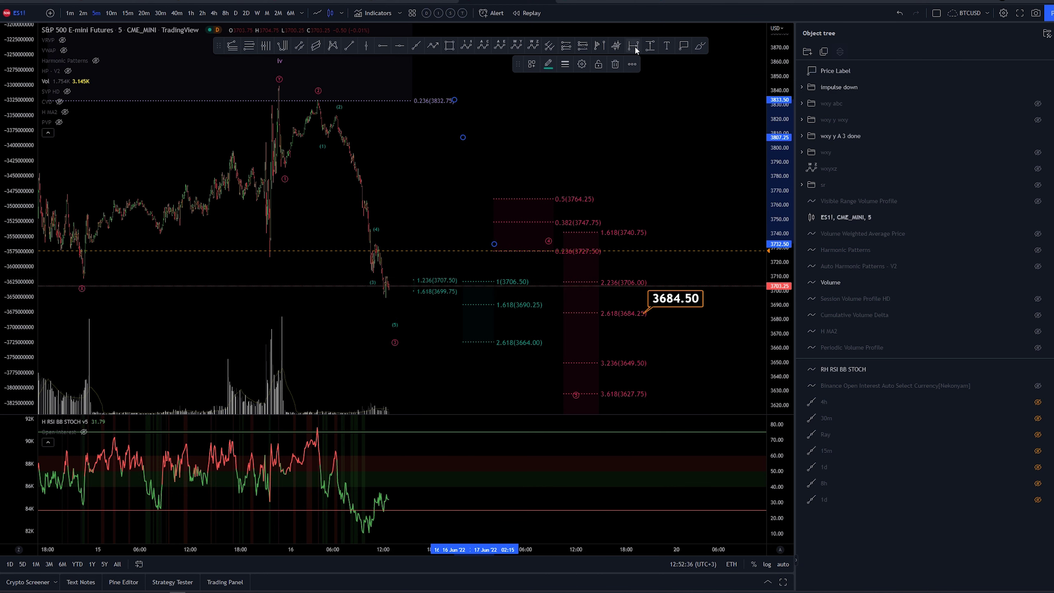
click(700, 46)
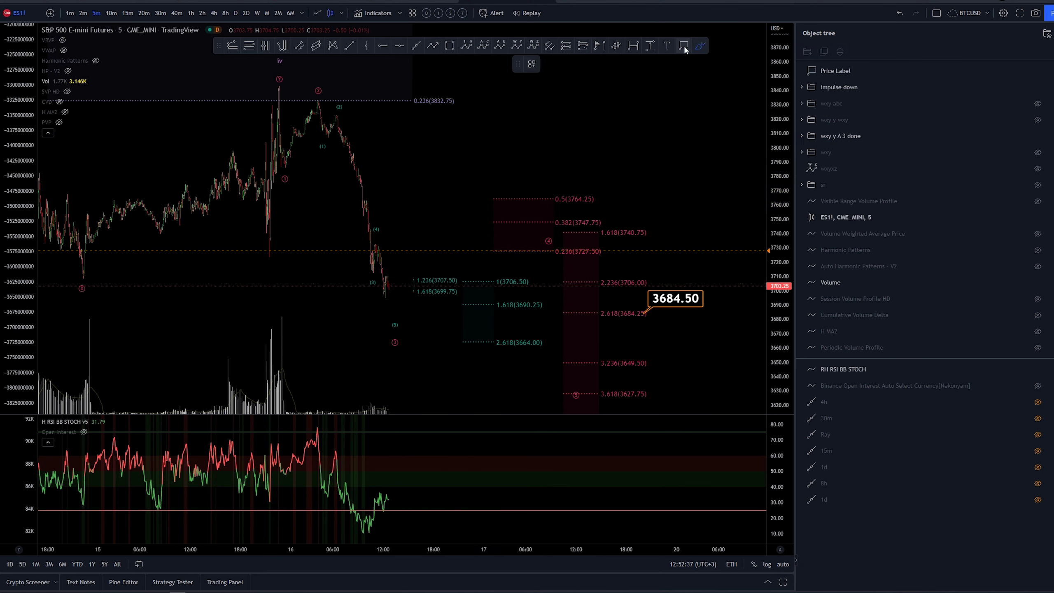
click(390, 305)
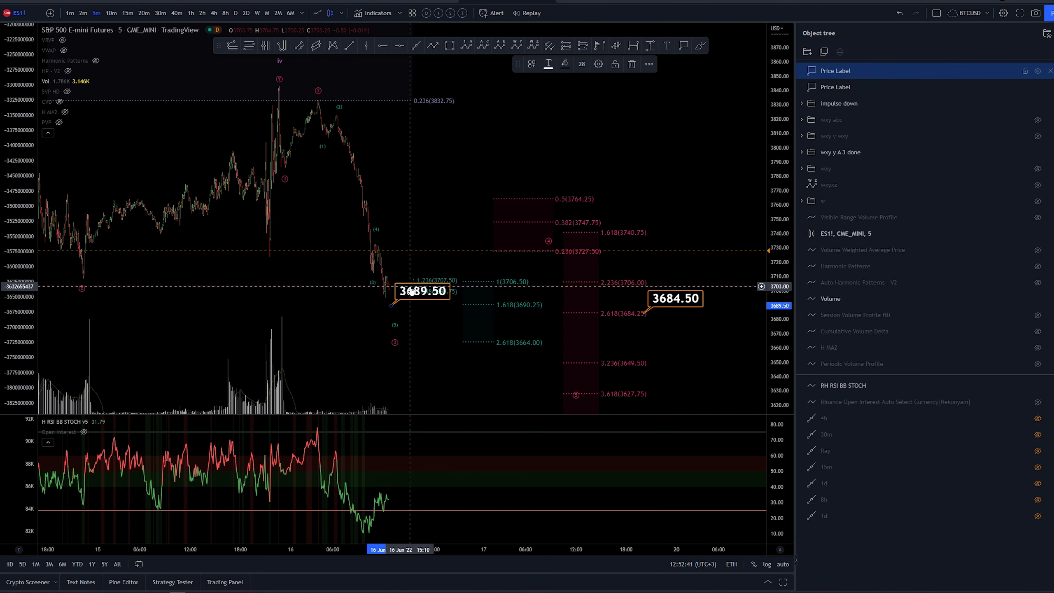
drag(411, 291, 417, 288)
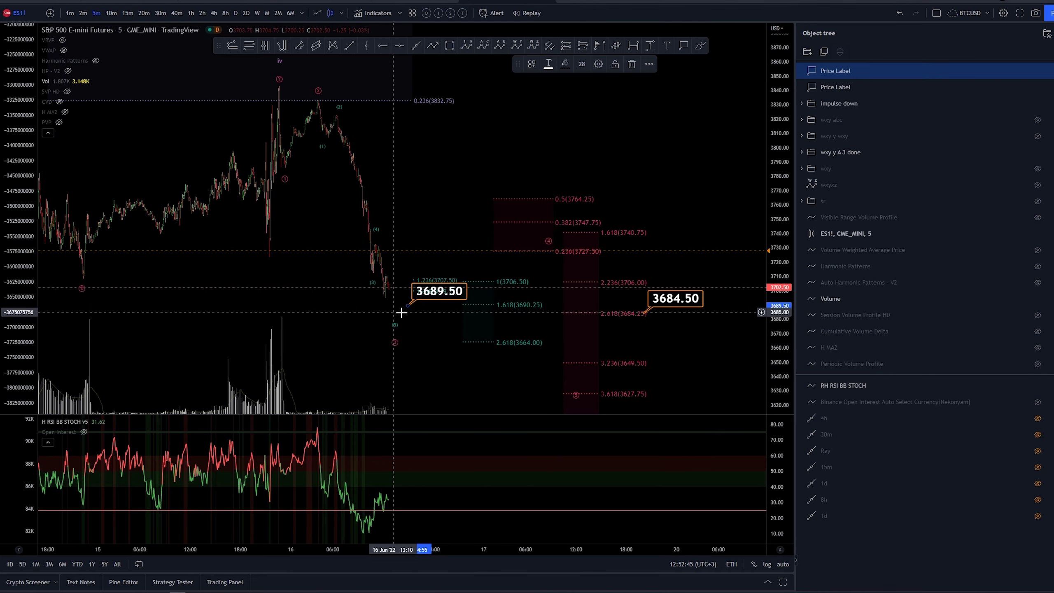
Add a price label at 3706.50 on the teal Fibonacci extension's 1 level.
drag(423, 258, 567, 251)
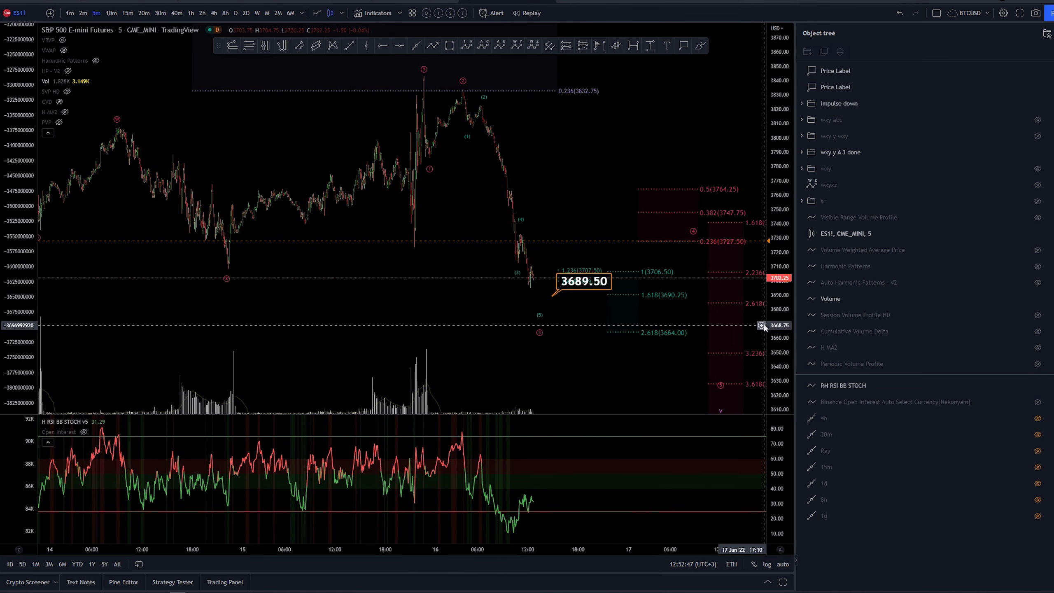
drag(761, 326, 739, 327)
scroll(608, 285, up, 3)
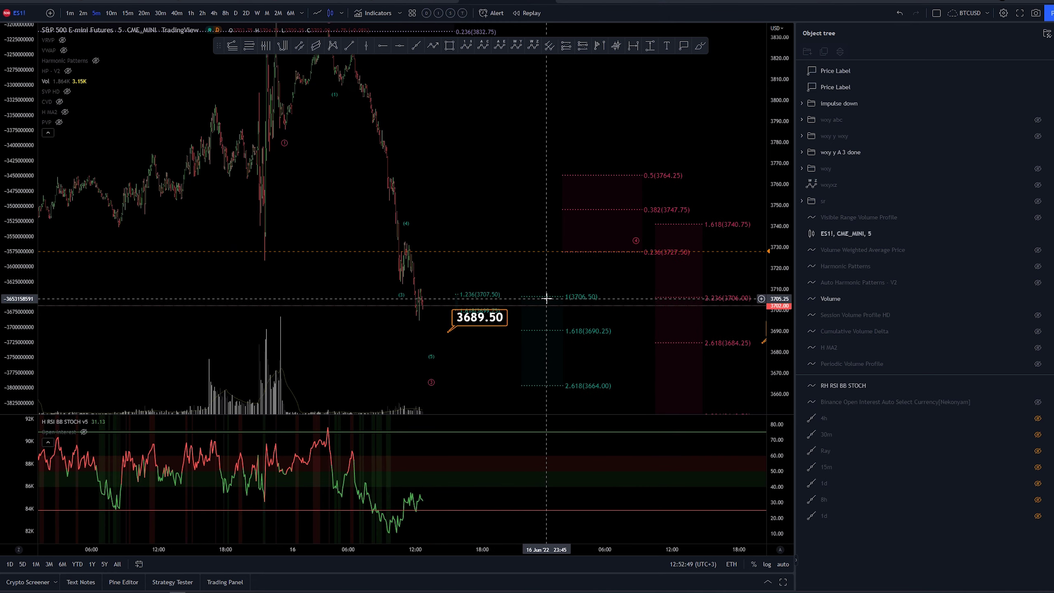
click(683, 46)
click(531, 296)
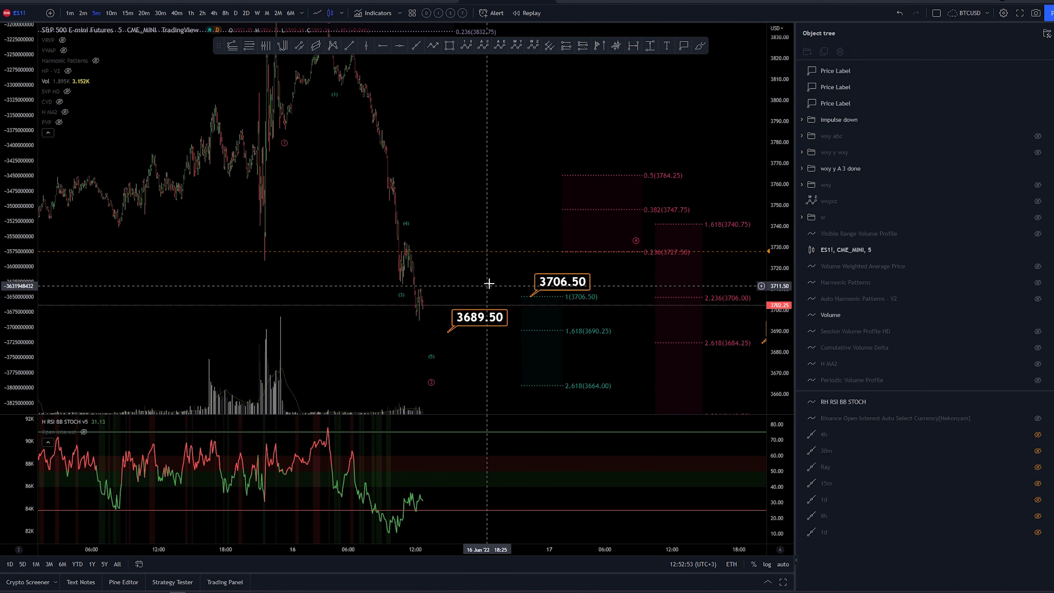
Examine the end of the 16 June decline and its green wave count against the labelled Fibonacci targets.
drag(611, 249, 593, 207)
drag(765, 115, 740, 136)
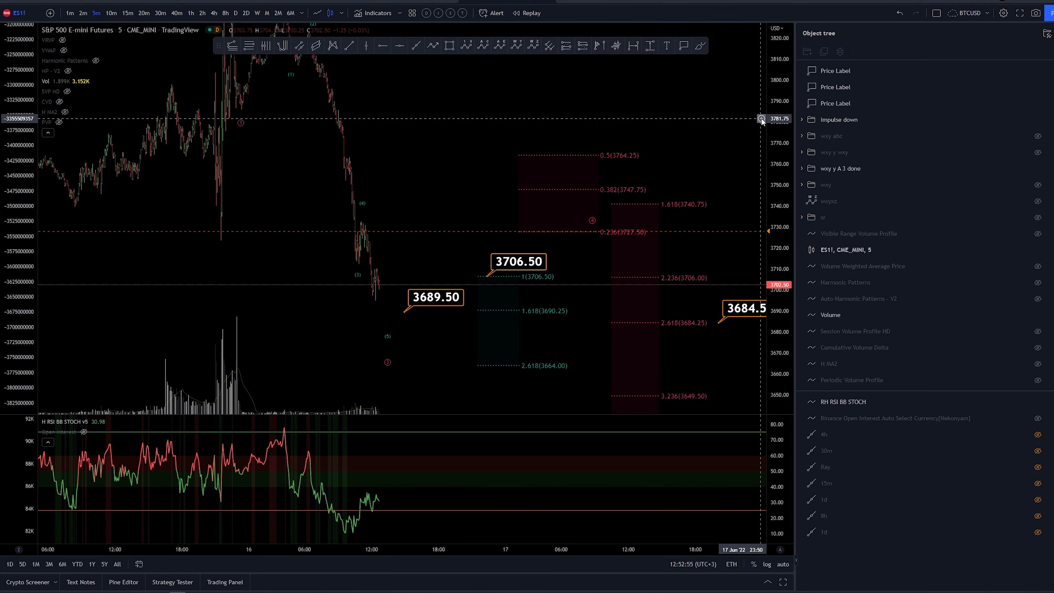
click(762, 117)
click(729, 98)
drag(785, 92, 781, 282)
scroll(527, 203, down, 1)
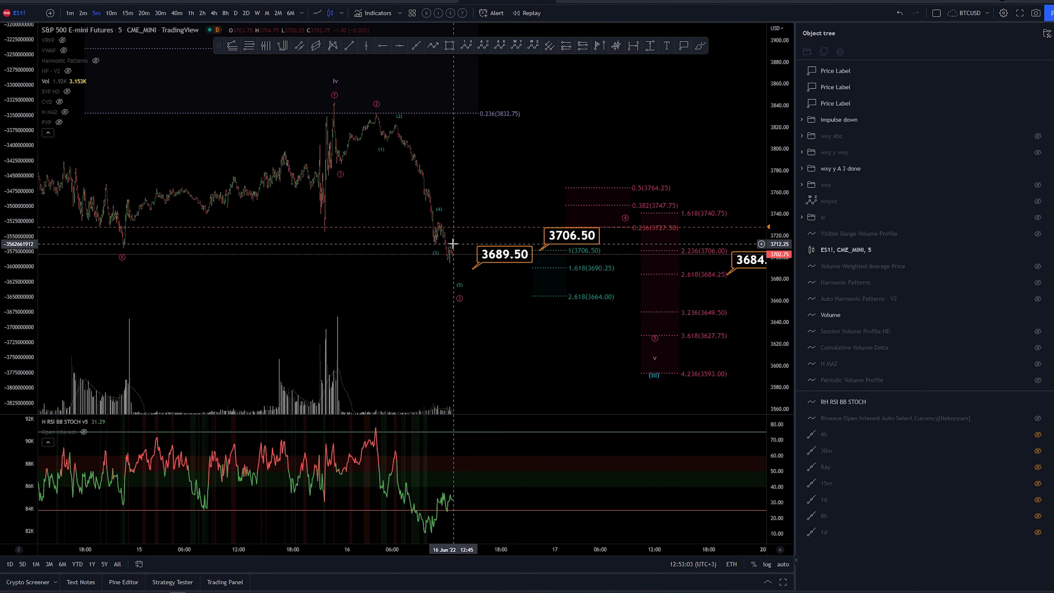
click(461, 286)
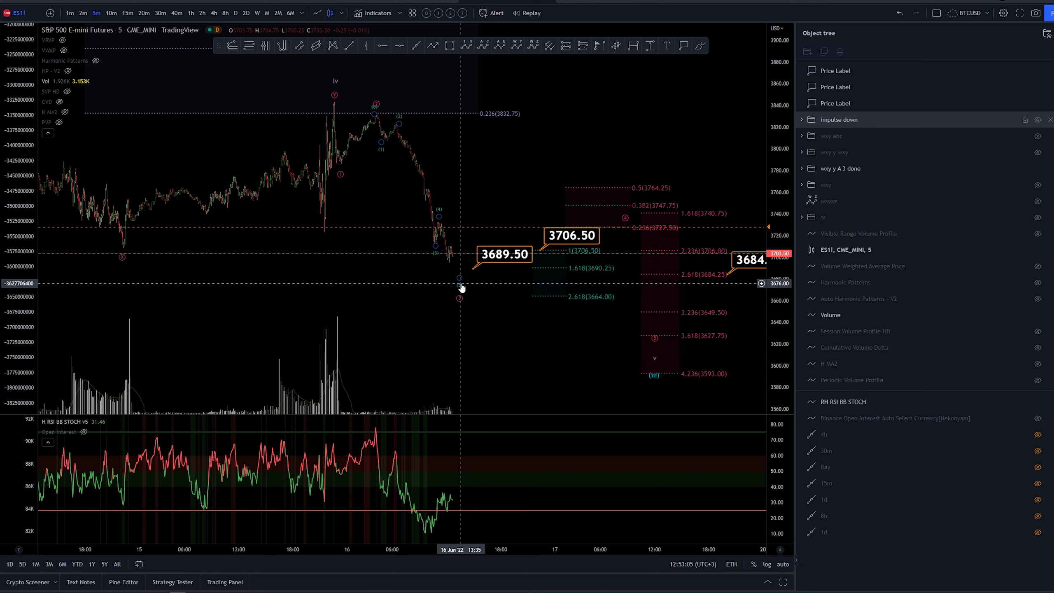
drag(471, 191, 377, 209)
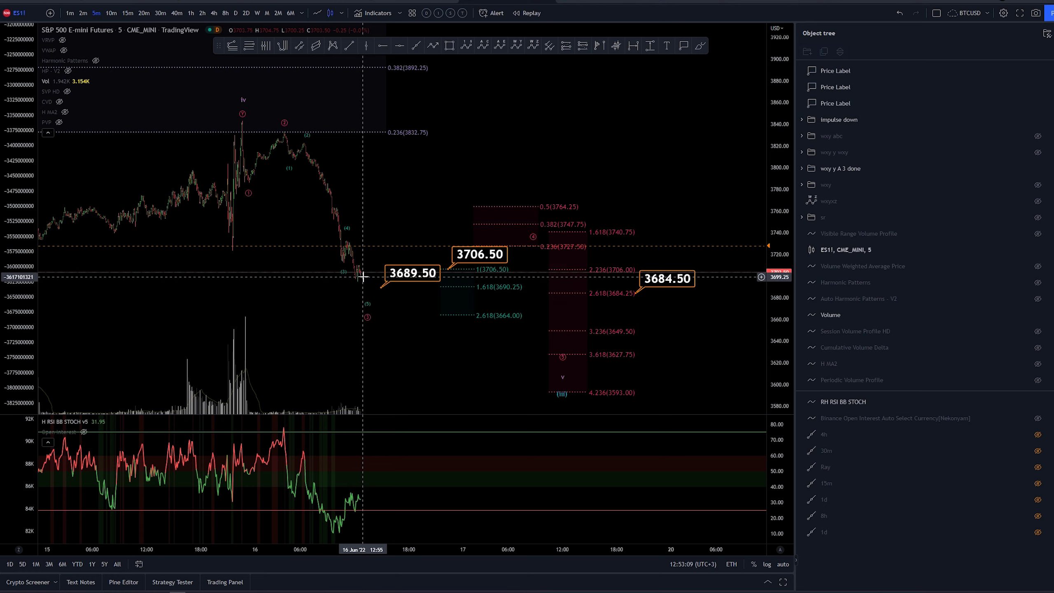
drag(440, 349, 439, 355)
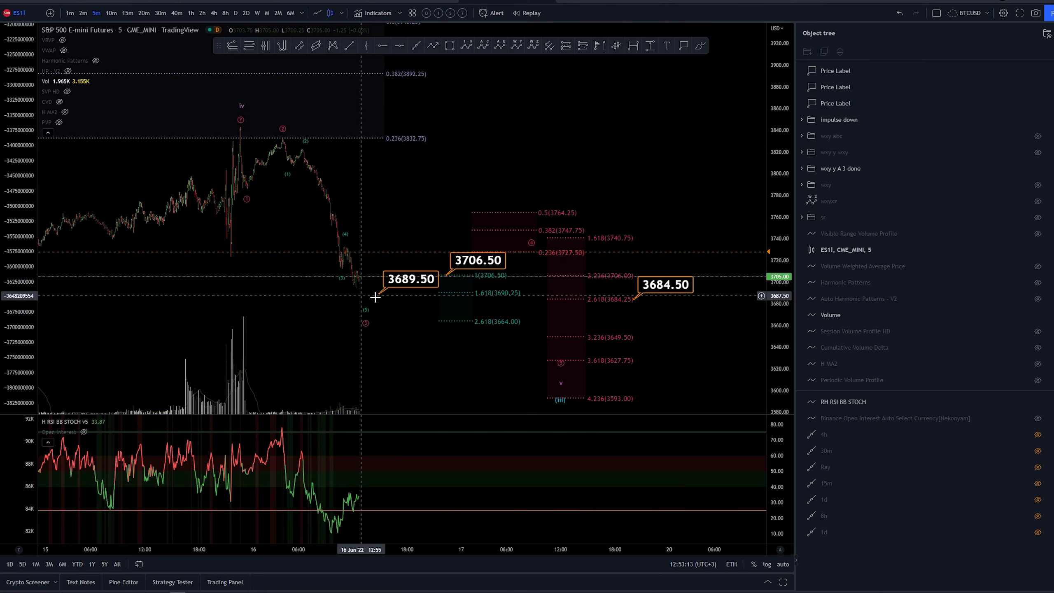
Delete the 3706.50, 3689.50 and 3684.50 price labels.
click(465, 257)
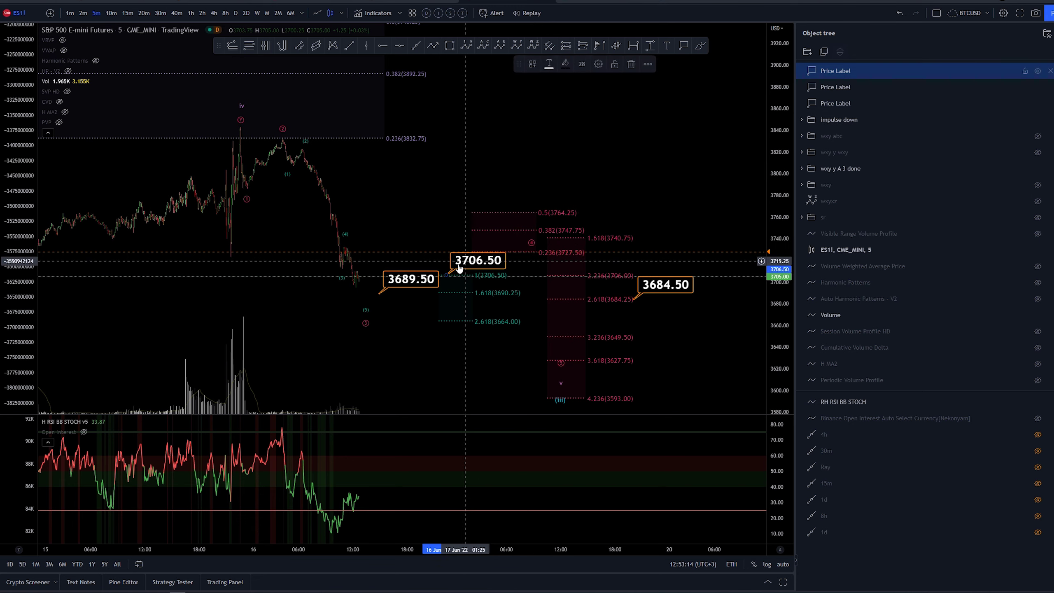
key(Delete)
click(401, 278)
key(Delete)
click(667, 291)
key(Delete)
Move the red circled wave 4 point to about 3746.25 early on 17 June and the red retracement's lower anchor to 3695.25.
drag(396, 207, 447, 218)
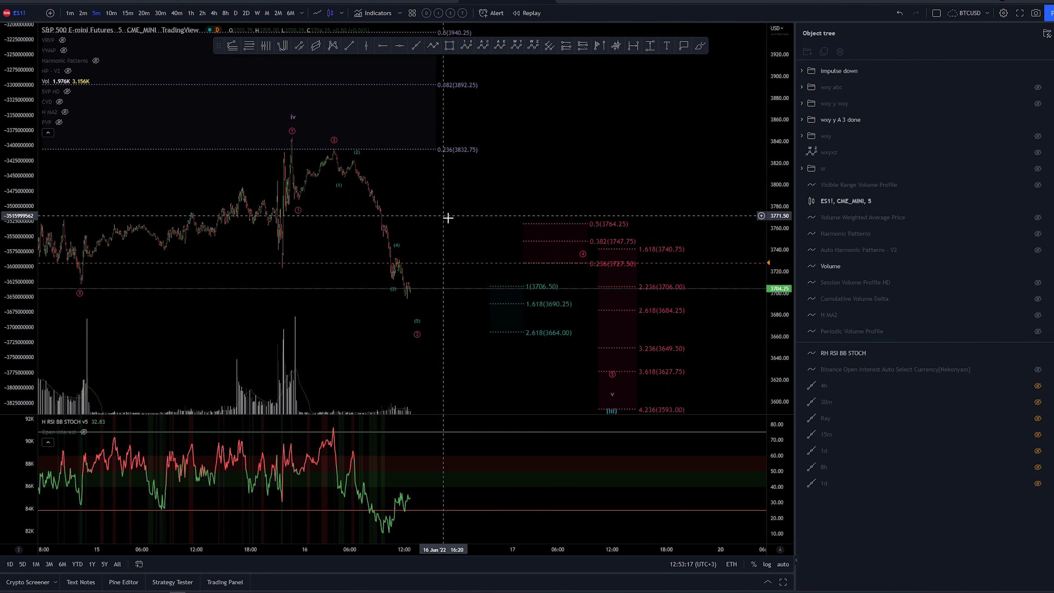
scroll(628, 266, down, 1)
drag(602, 255, 539, 247)
click(581, 241)
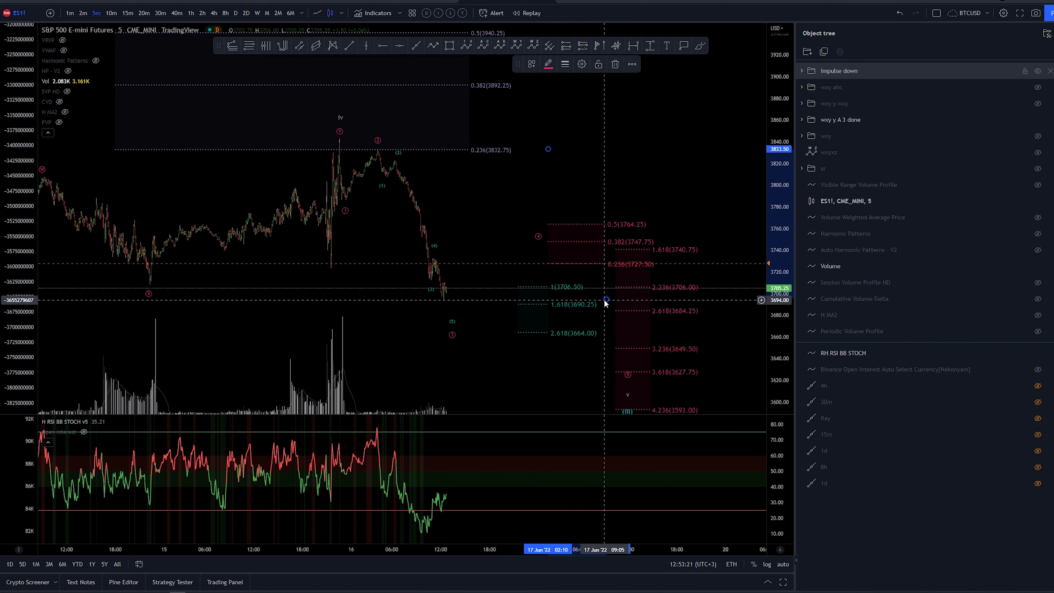
drag(605, 299, 579, 302)
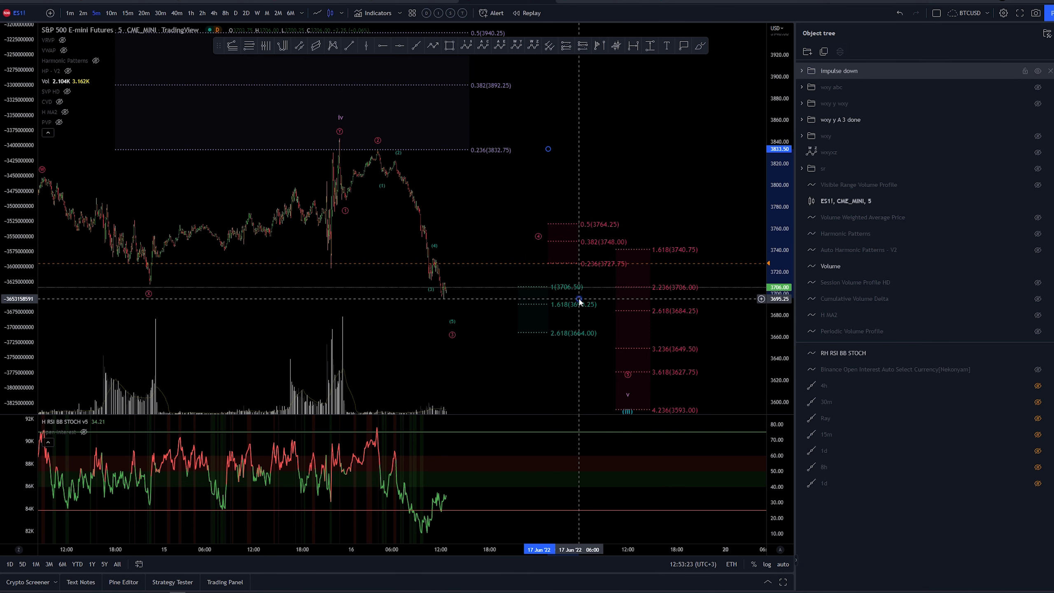
Move the green wave (5) and red circled wave 3 points up to the latest 16 June low.
click(447, 314)
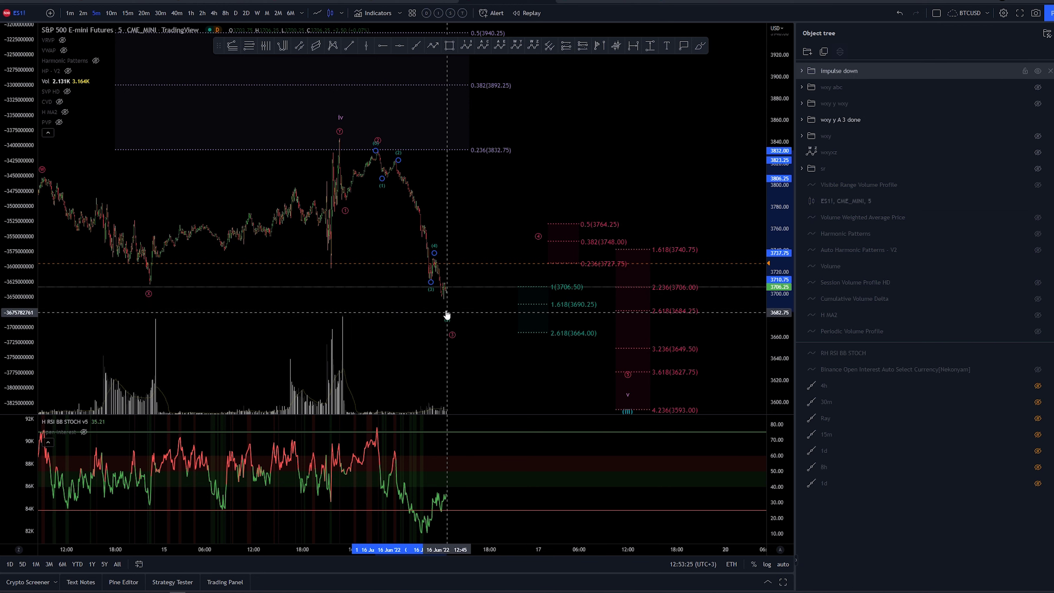
click(446, 307)
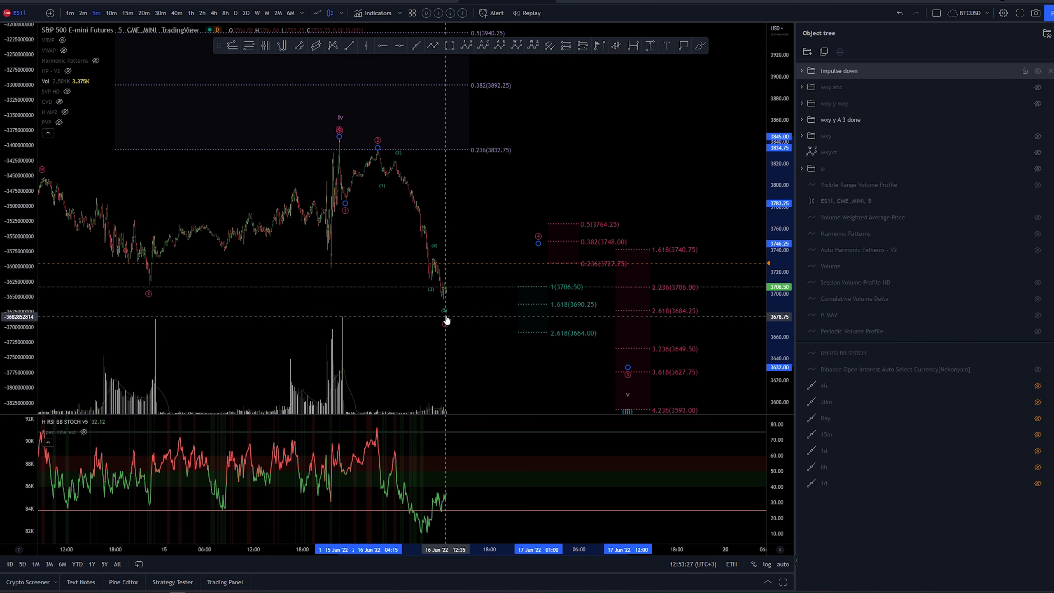
drag(477, 338, 486, 353)
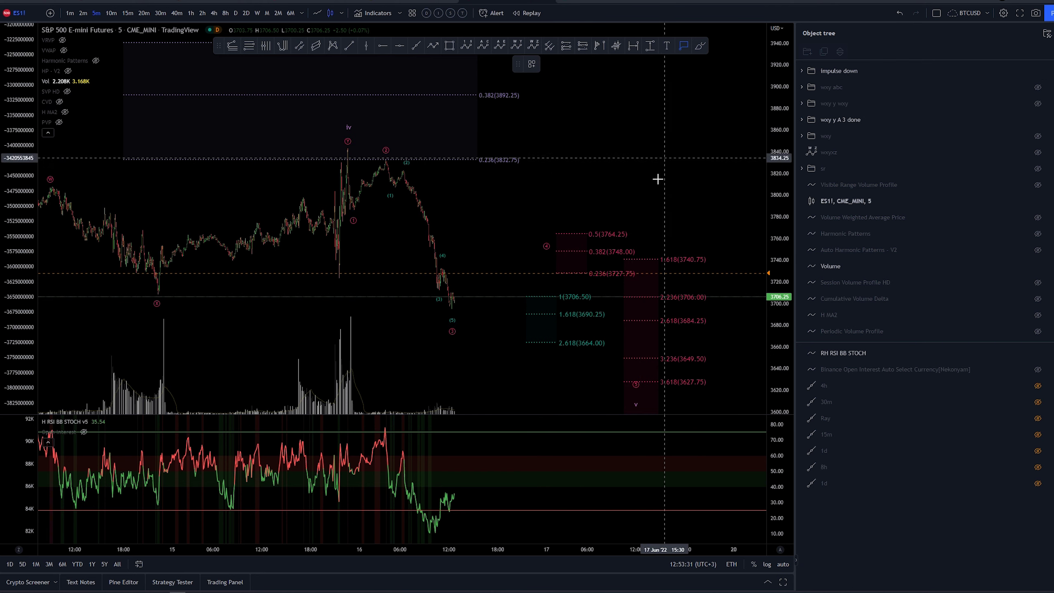
Add price labels at 3747.50 and 3727.50 on the red retracement's 0.382 and 0.236 levels.
click(565, 251)
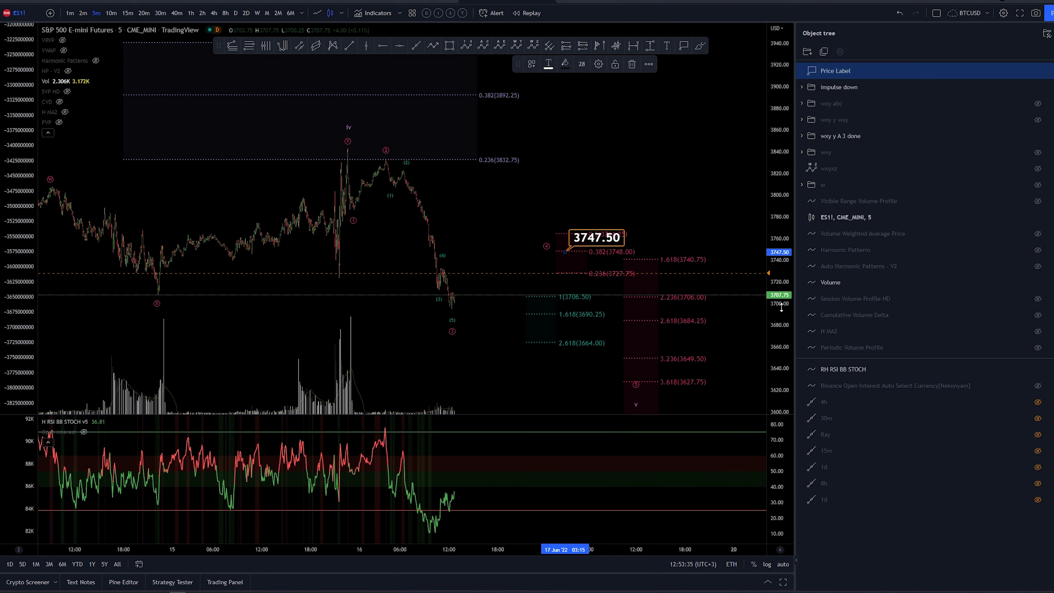
drag(781, 307, 781, 185)
scroll(647, 217, up, 3)
drag(626, 198, 668, 146)
click(684, 48)
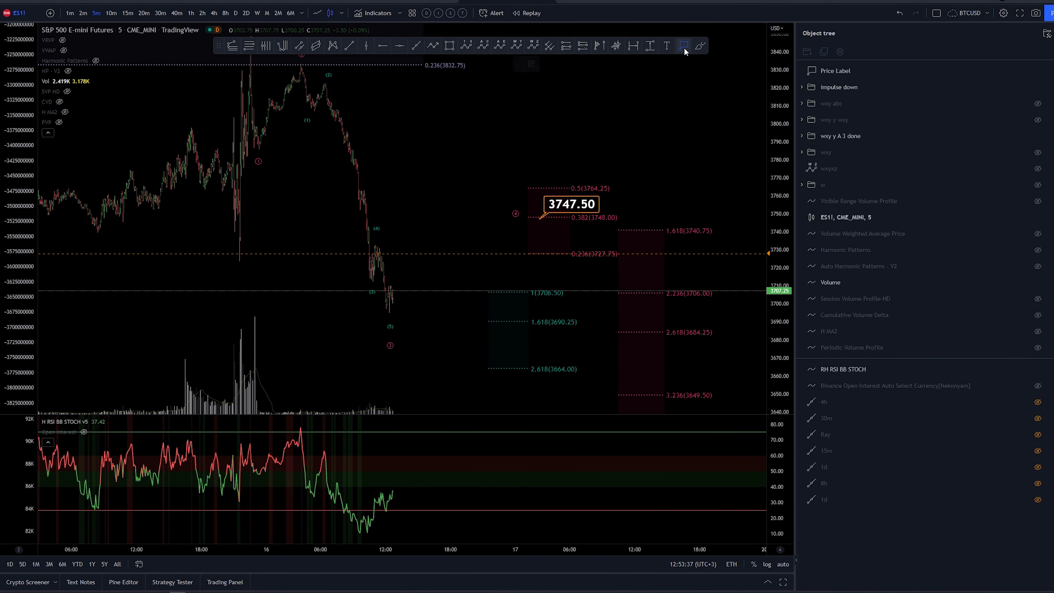
click(684, 46)
click(533, 253)
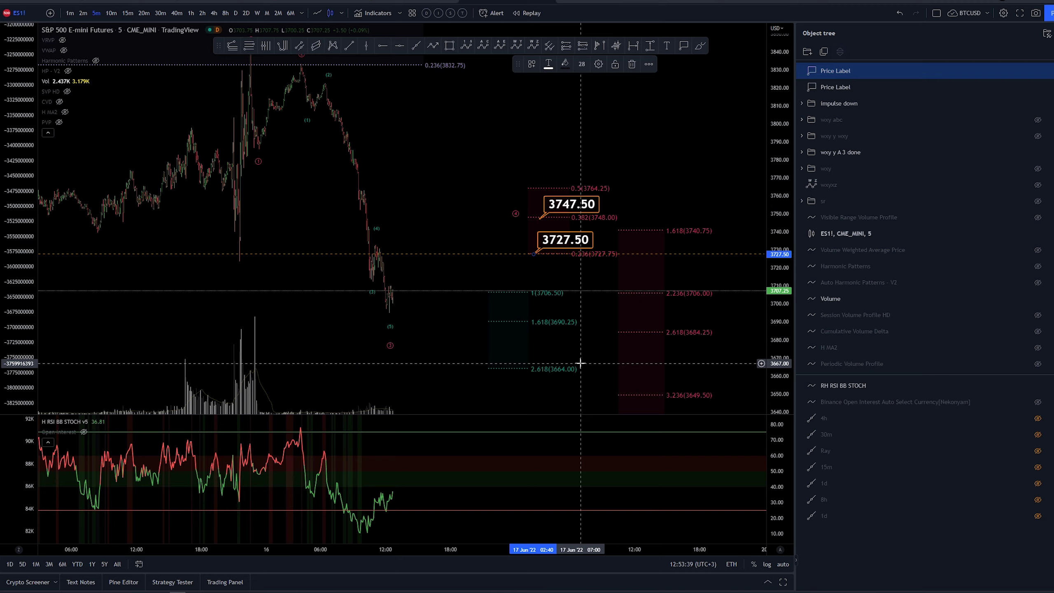
Examine the labelled wave 4 retracement targets against the earlier swings since 14 June, selecting the red Fibonacci retracement.
scroll(470, 294, down, 3)
drag(599, 133, 512, 139)
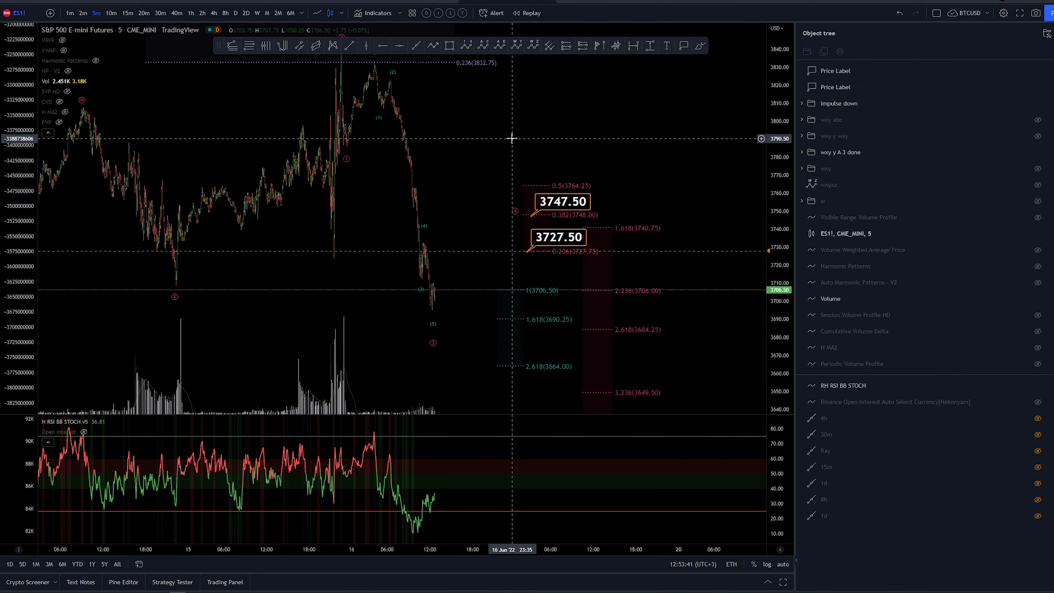
scroll(512, 139, down, 3)
drag(676, 127, 597, 134)
scroll(543, 270, up, 3)
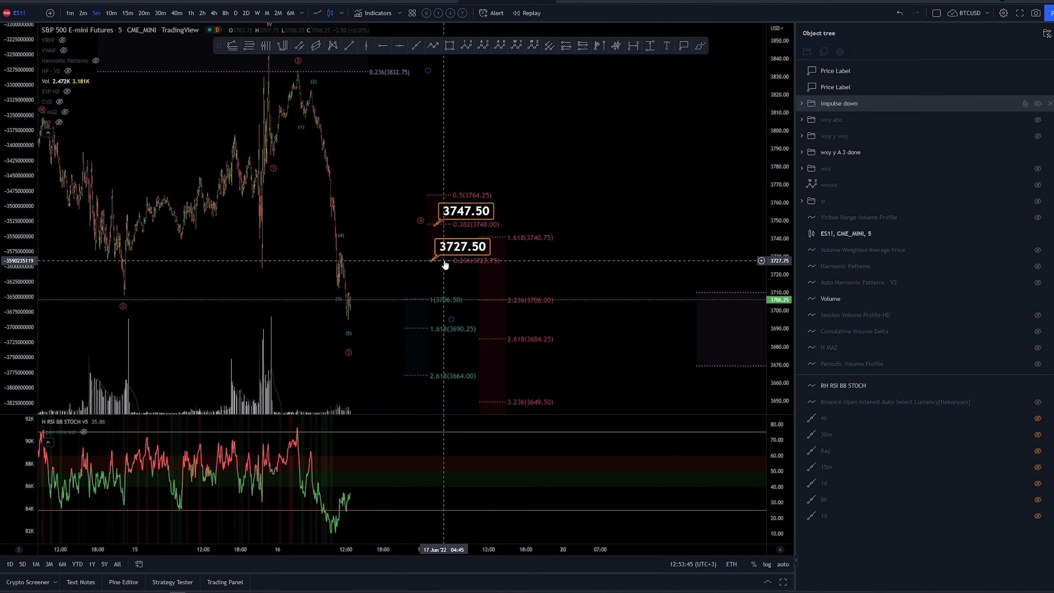
scroll(445, 264, down, 1)
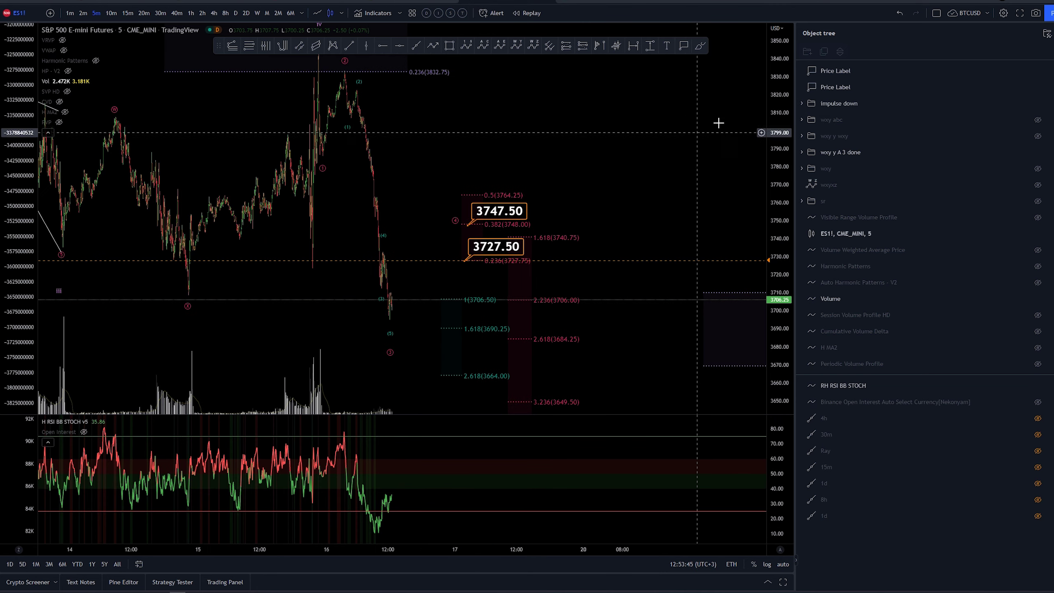
click(467, 227)
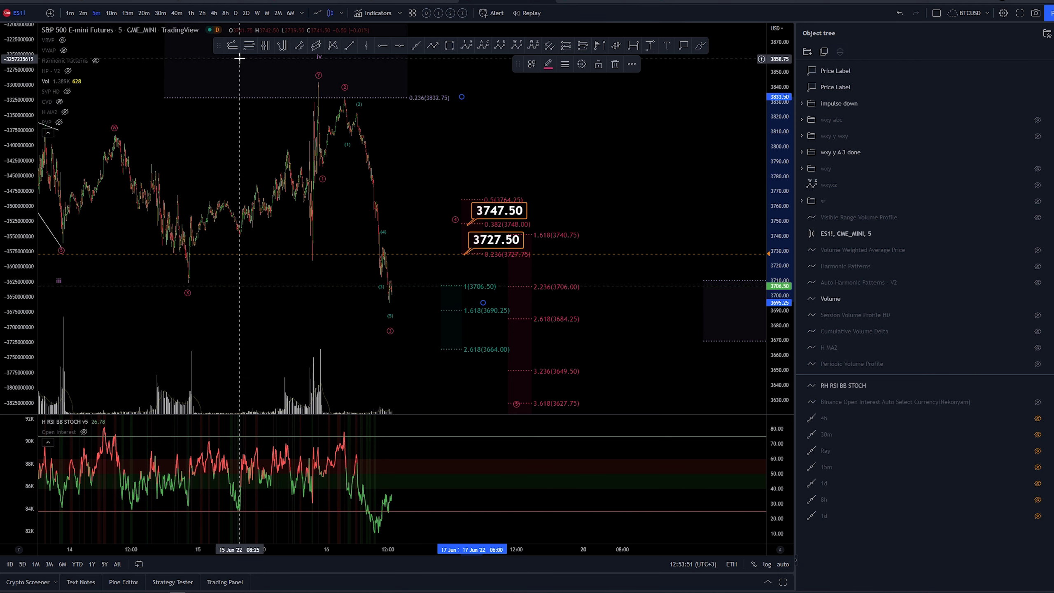
Draw a rectangle from 3732.00 to 3713.00 over the late consolidation, extending it to 17 June, and delete it.
click(449, 46)
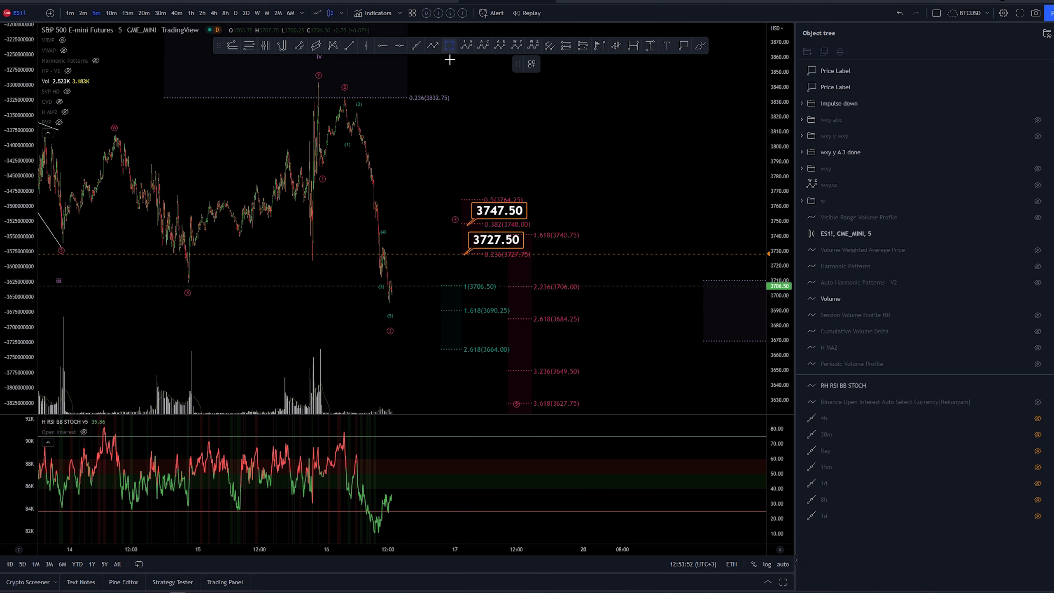
click(372, 248)
click(550, 274)
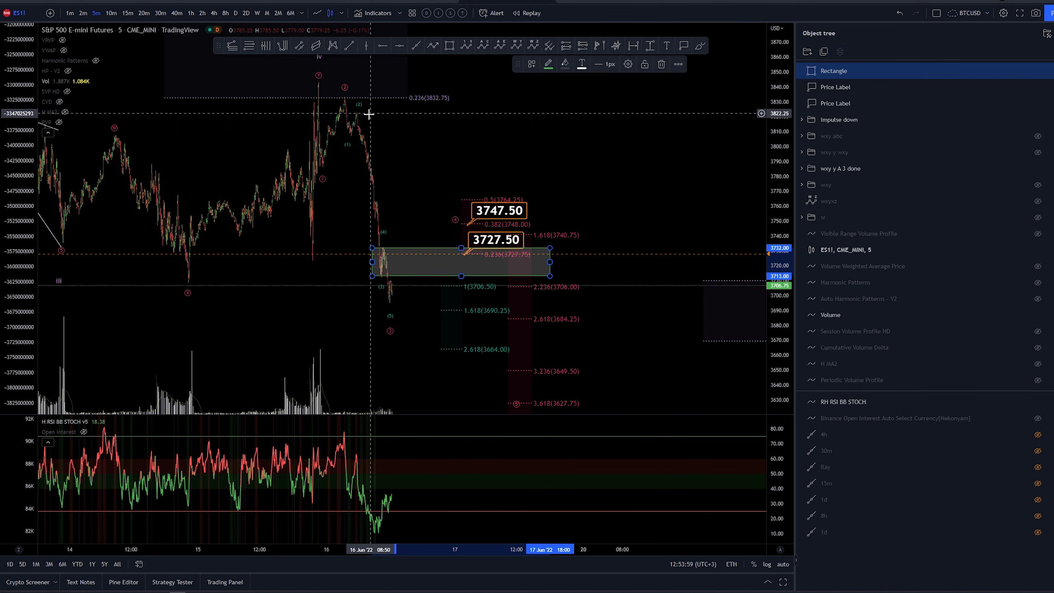
key(Delete)
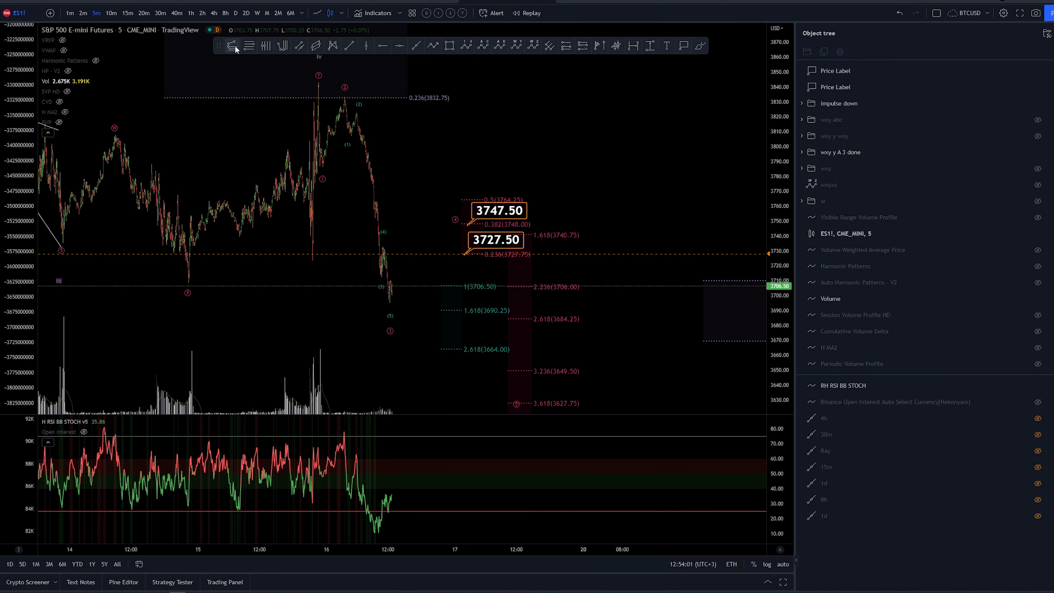
Draw a Trend-Based Fib Extension anchored at 3833.50, 3807.25 and 3822.00 beside the green waves and apply the wave3 template.
click(371, 97)
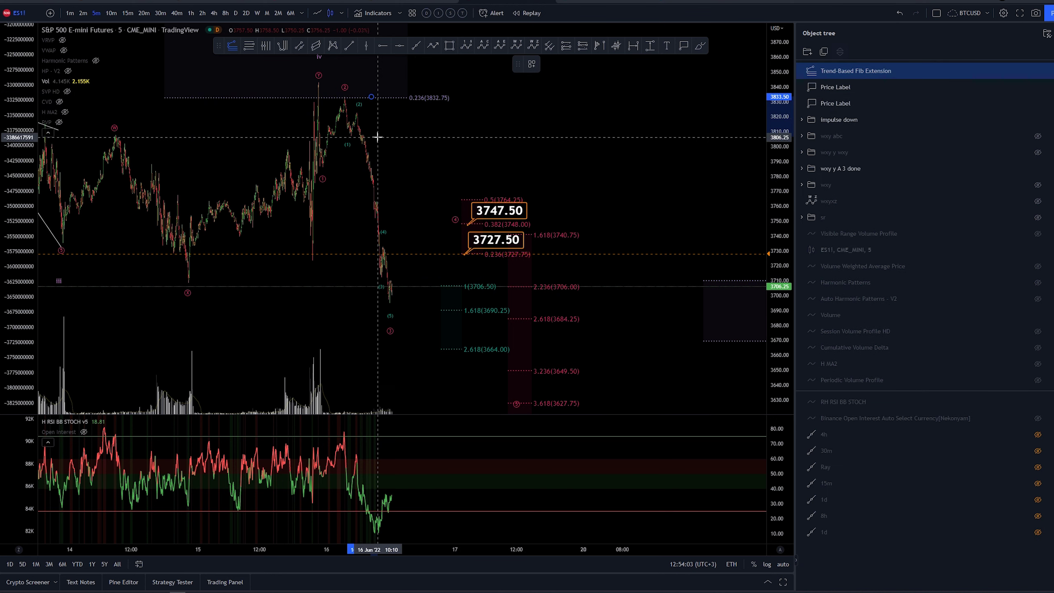
click(382, 114)
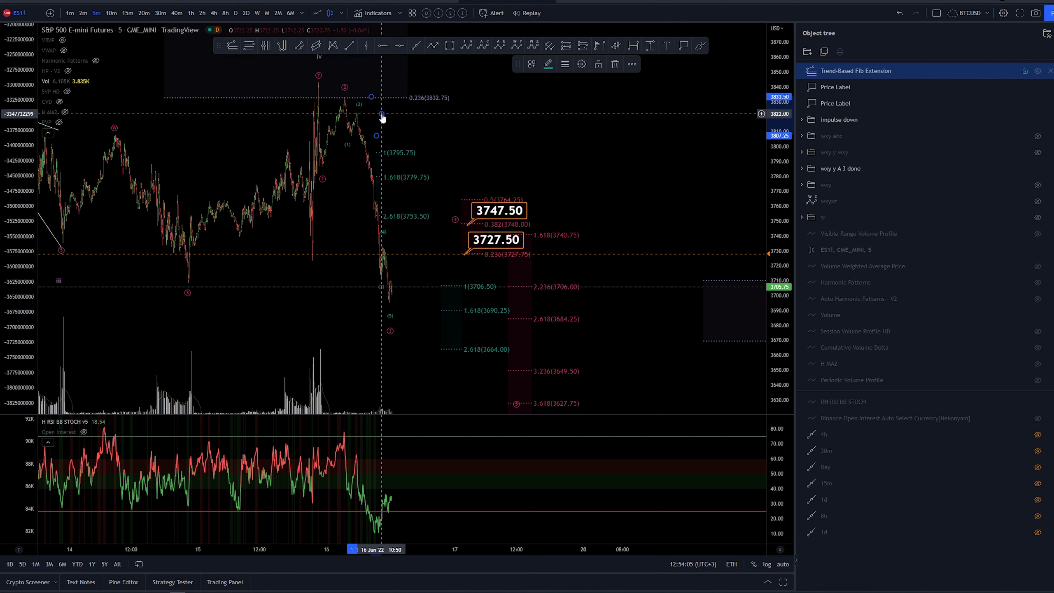
click(532, 64)
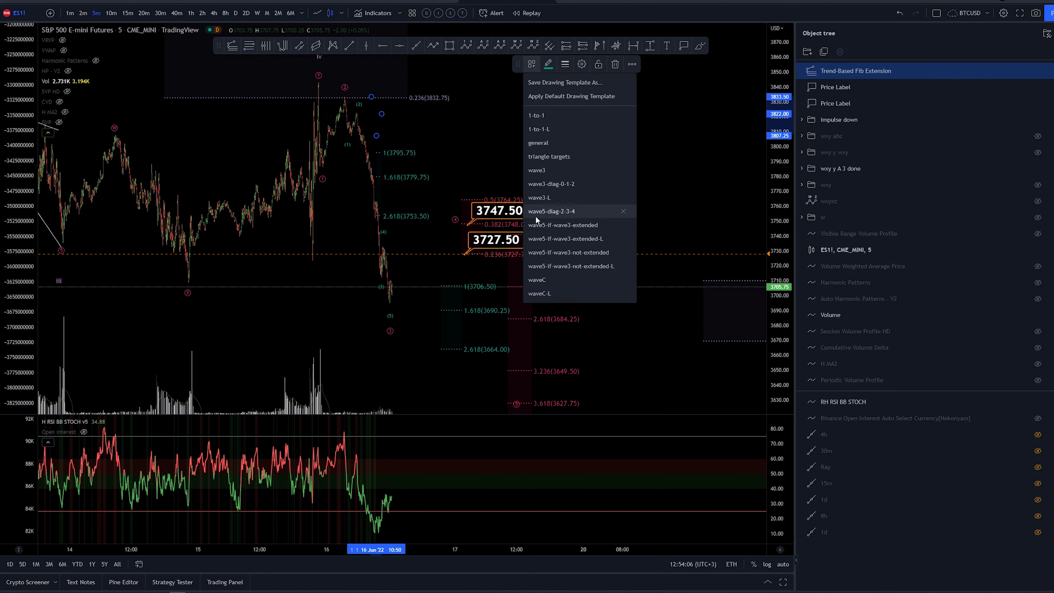
click(559, 172)
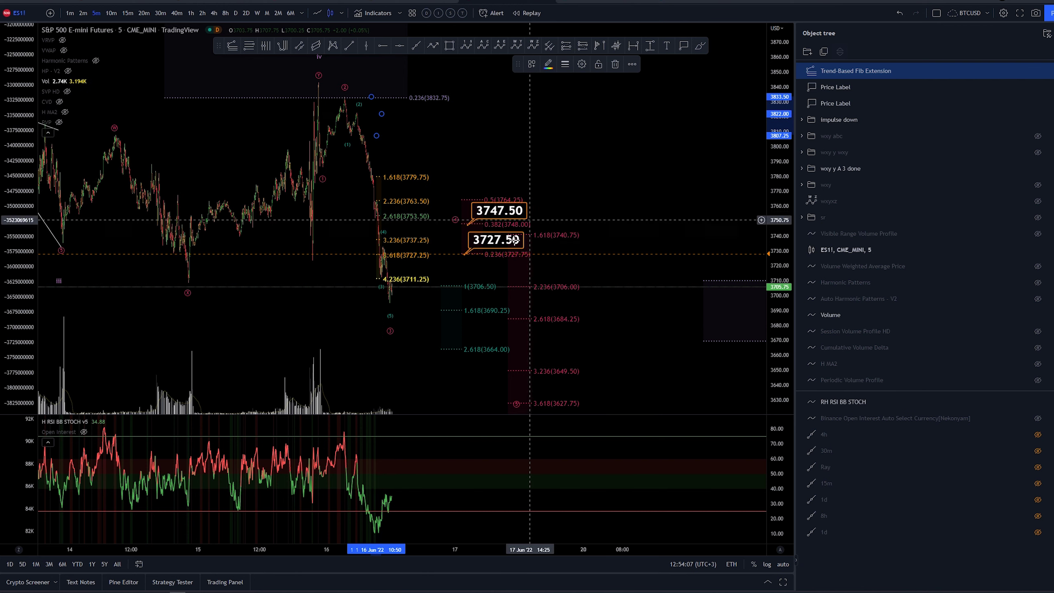
click(382, 280)
key(ctrl+z)
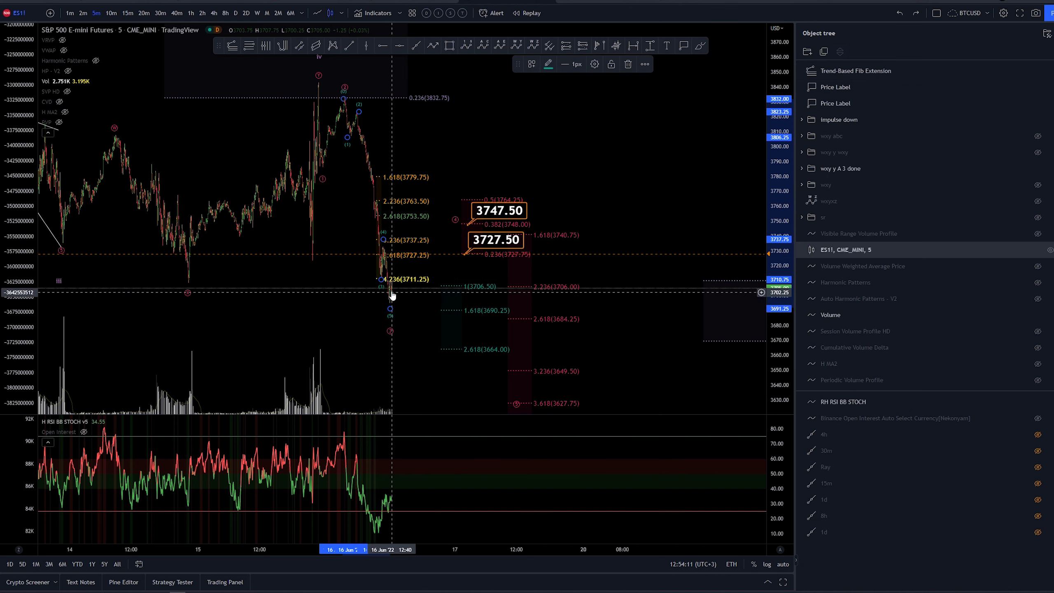
Move the orange Trend-Based Fib Extension clear of the price decline to about 16 June 15:45, and delete it.
click(391, 273)
click(410, 237)
click(381, 182)
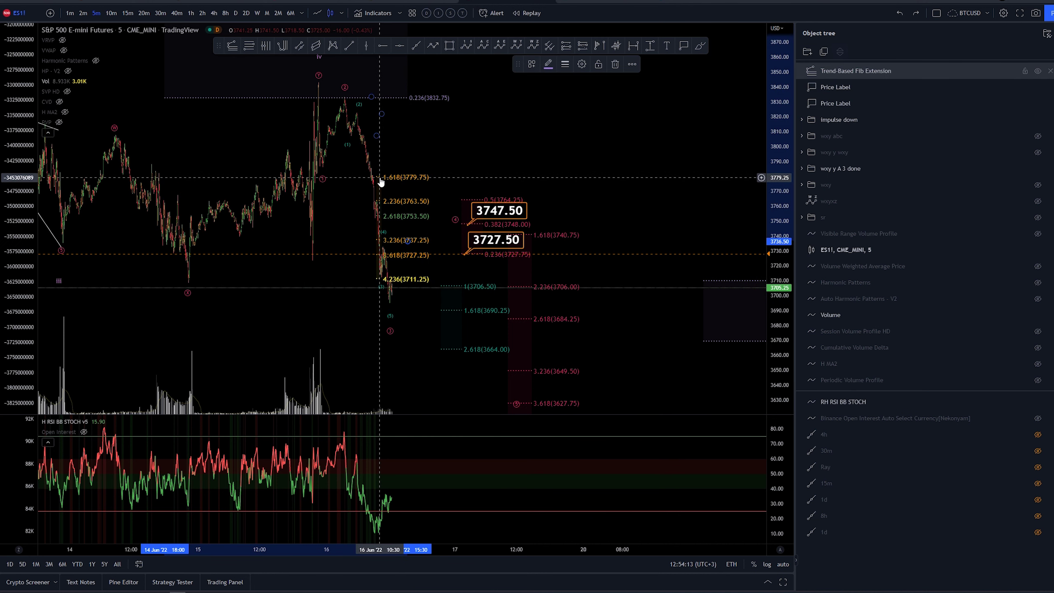
drag(381, 178, 406, 177)
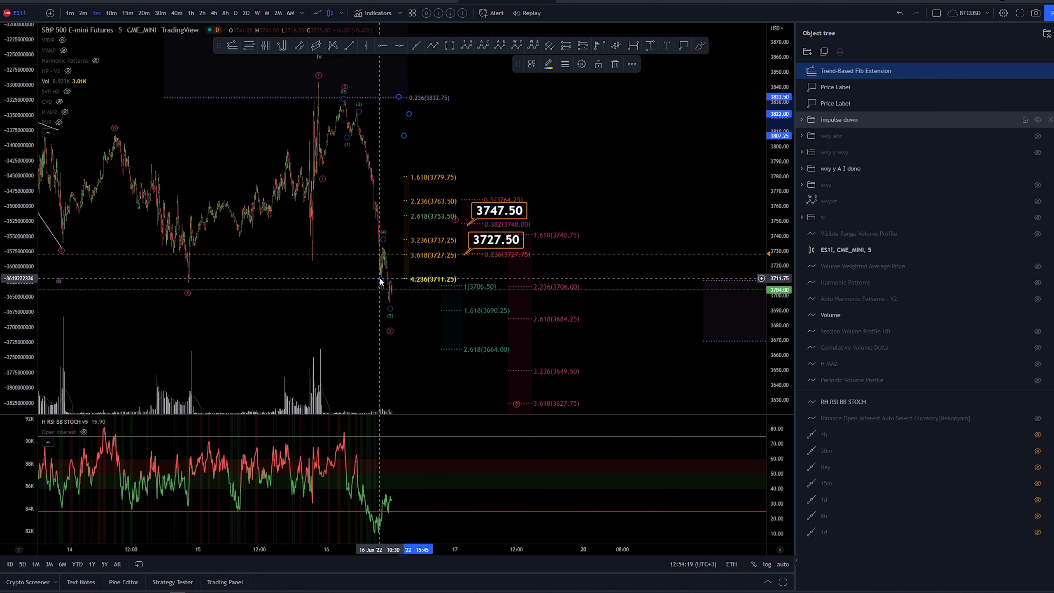
key(Delete)
Delete the 3747.50 and 3727.50 price labels beside the red retracement levels.
drag(421, 186, 491, 177)
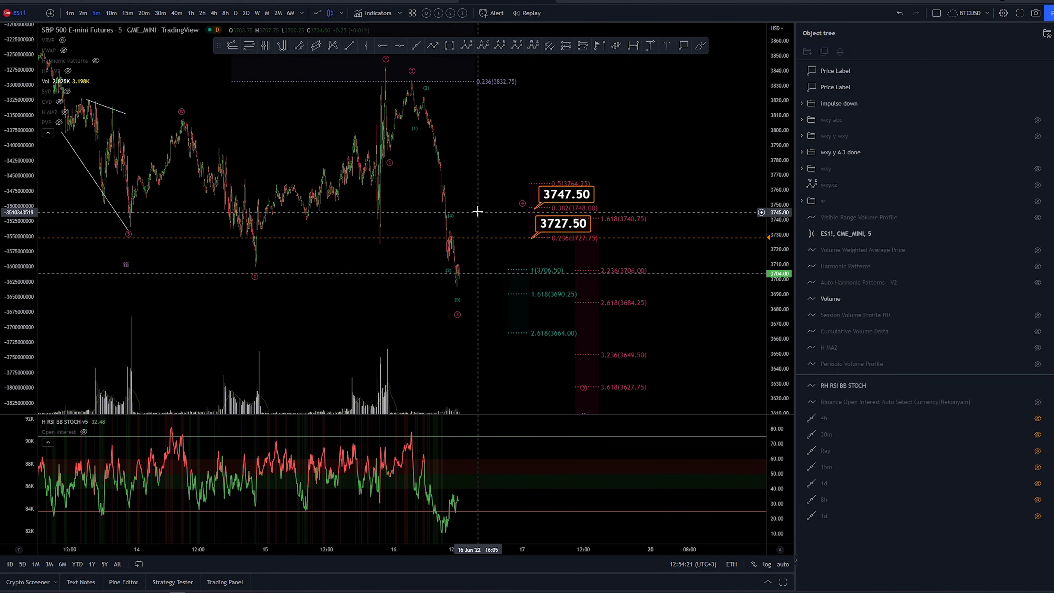
scroll(476, 211, up, 4)
drag(347, 174, 462, 181)
scroll(463, 182, up, 2)
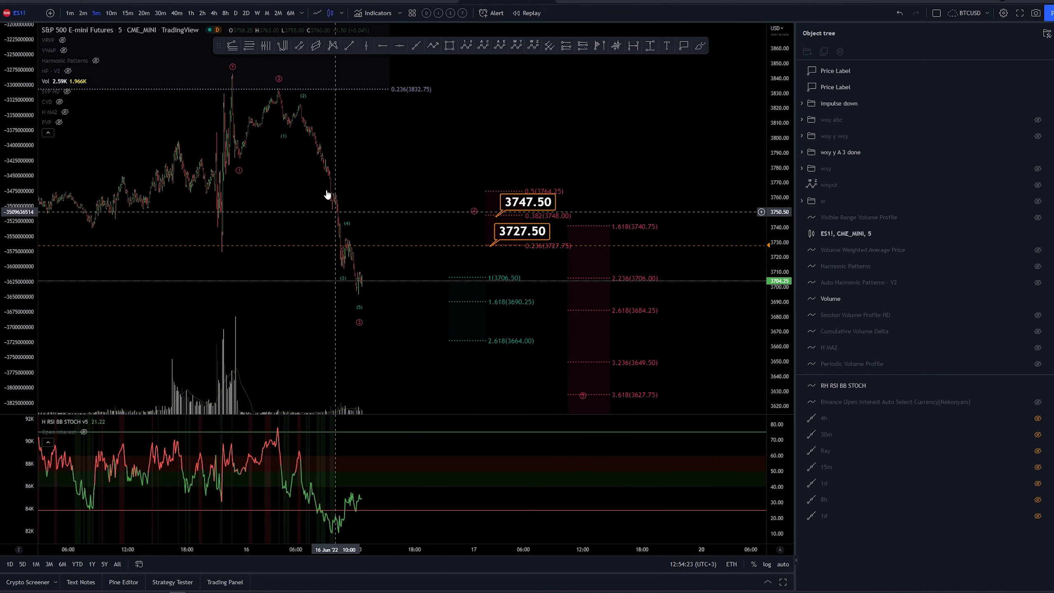
scroll(701, 165, down, 6)
drag(711, 167, 629, 140)
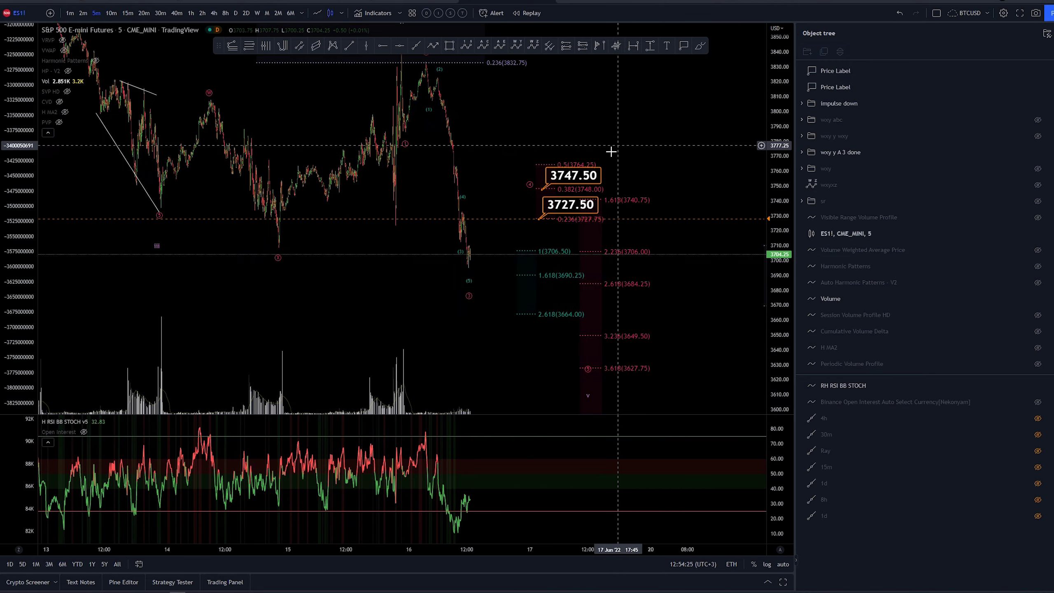
click(595, 179)
key(Delete)
click(571, 207)
key(Delete)
Examine the purple wave count from 8 June down to its projected wave v and the cyan wave (iii) target, selecting the purple count.
drag(571, 209, 548, 226)
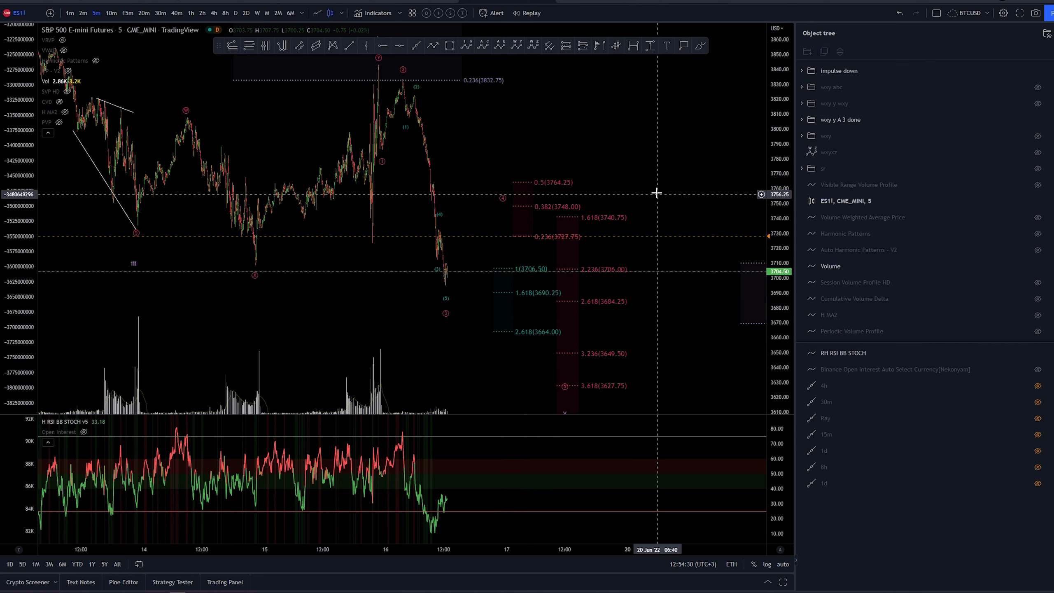
drag(657, 193, 619, 173)
drag(777, 162, 776, 253)
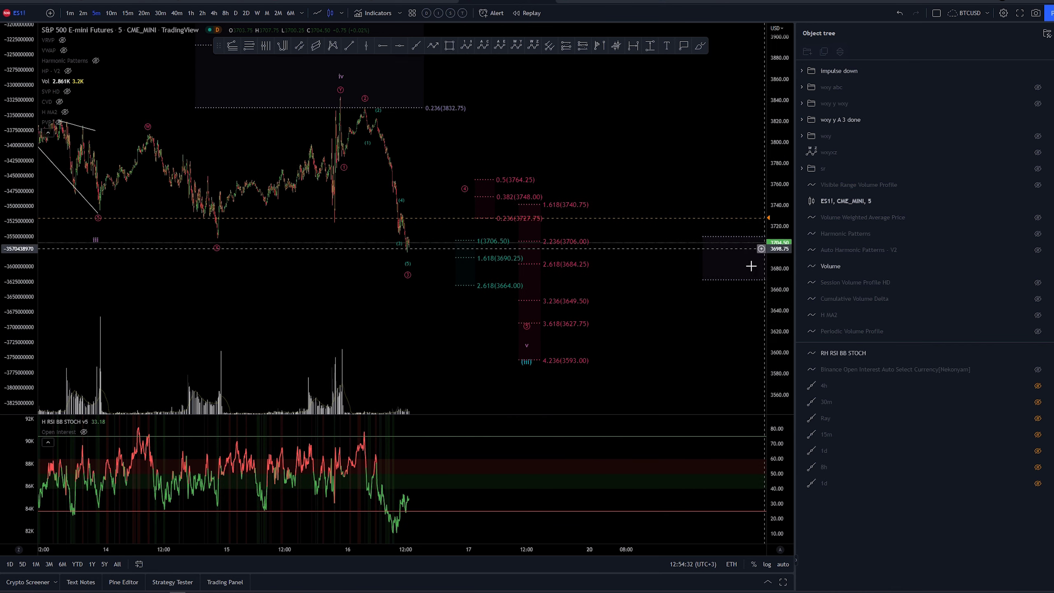
scroll(509, 259, down, 1)
click(497, 207)
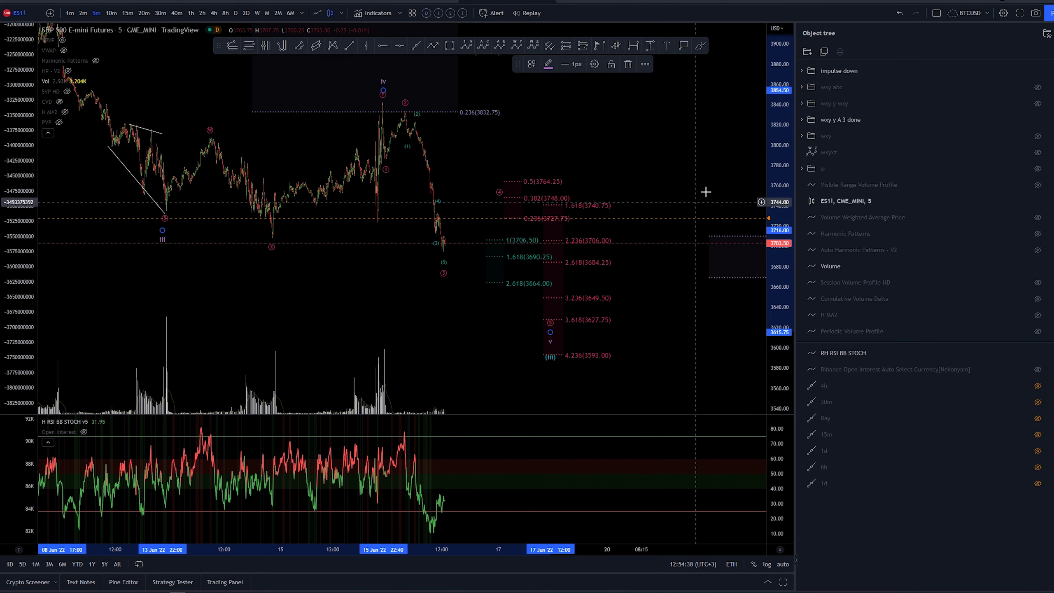
scroll(697, 332, down, 2)
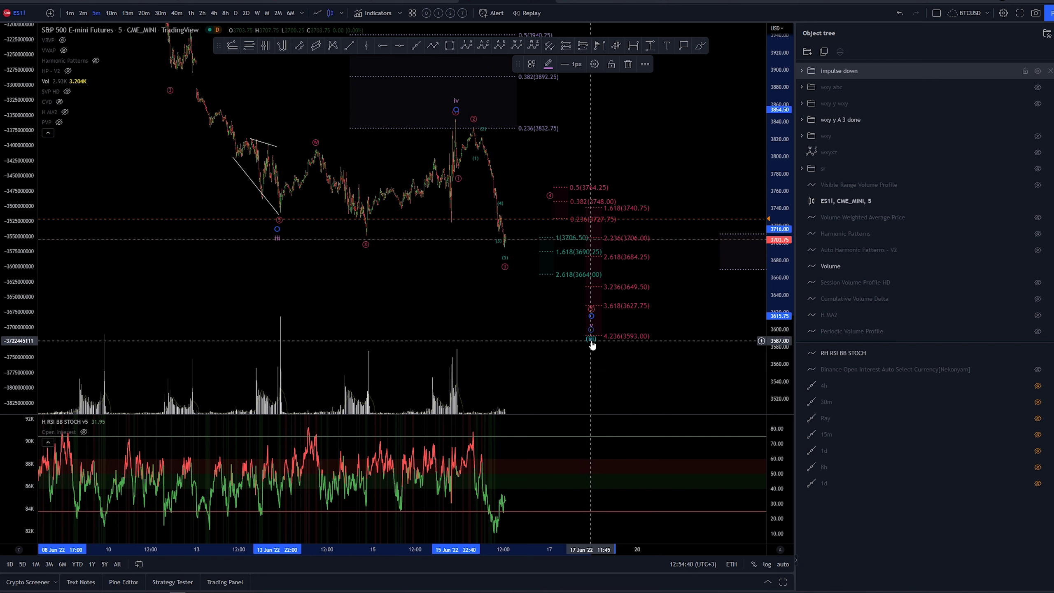
click(697, 374)
scroll(697, 374, down, 2)
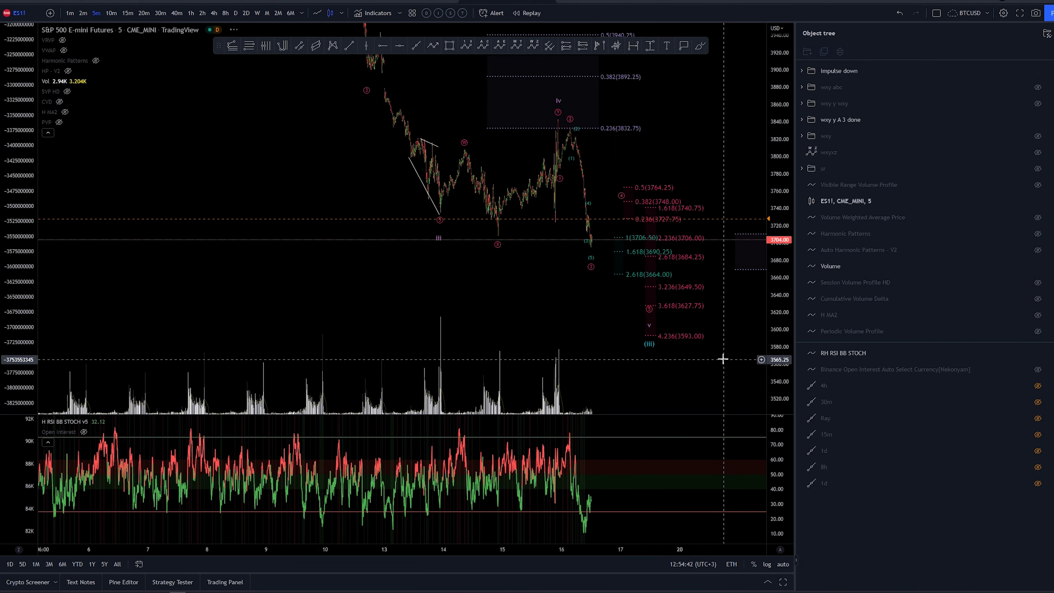
Switch to the 30-minute interval and inspect the cyan wave count from early June to the projected (iii), (iv) and (v).
click(155, 14)
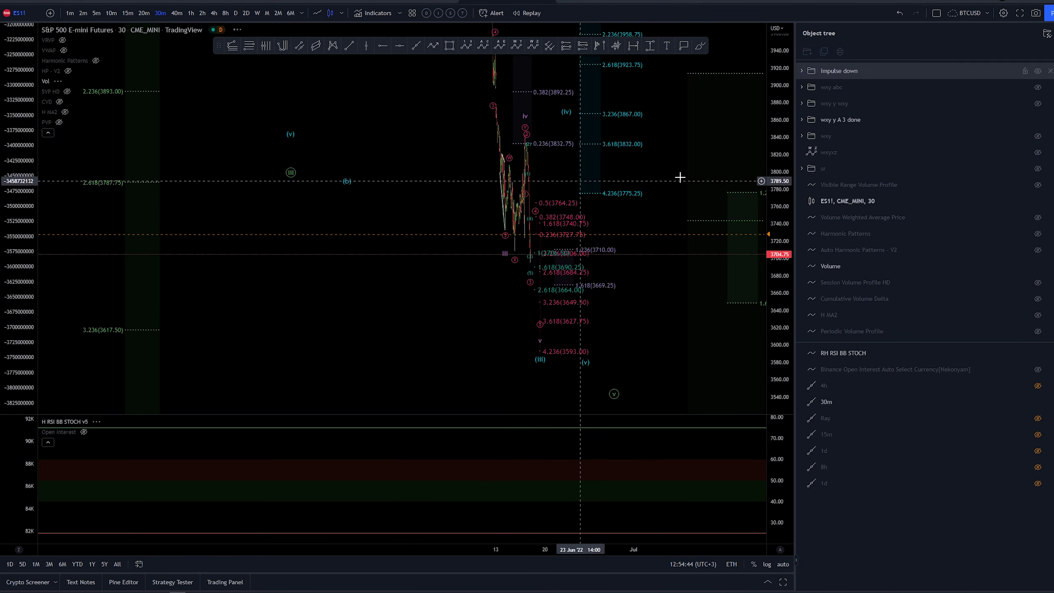
drag(622, 334, 601, 346)
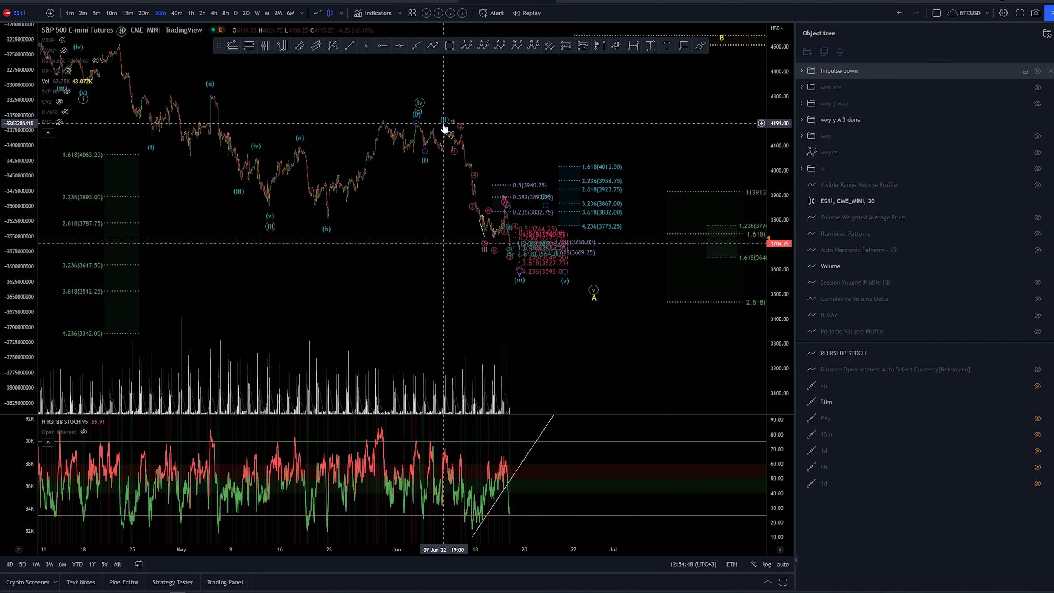
click(518, 283)
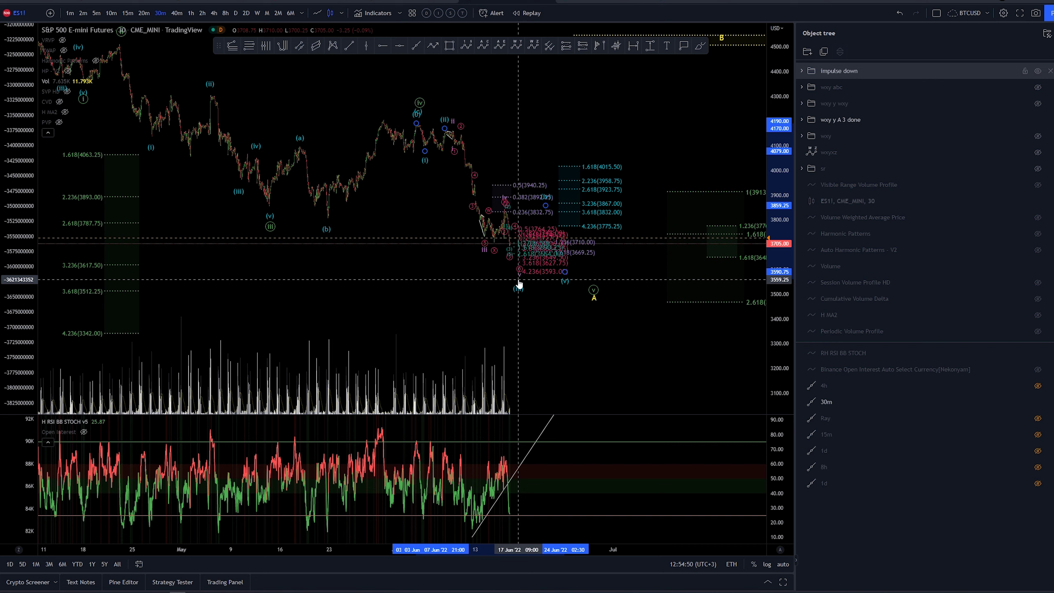
drag(776, 326, 776, 216)
drag(639, 179, 621, 206)
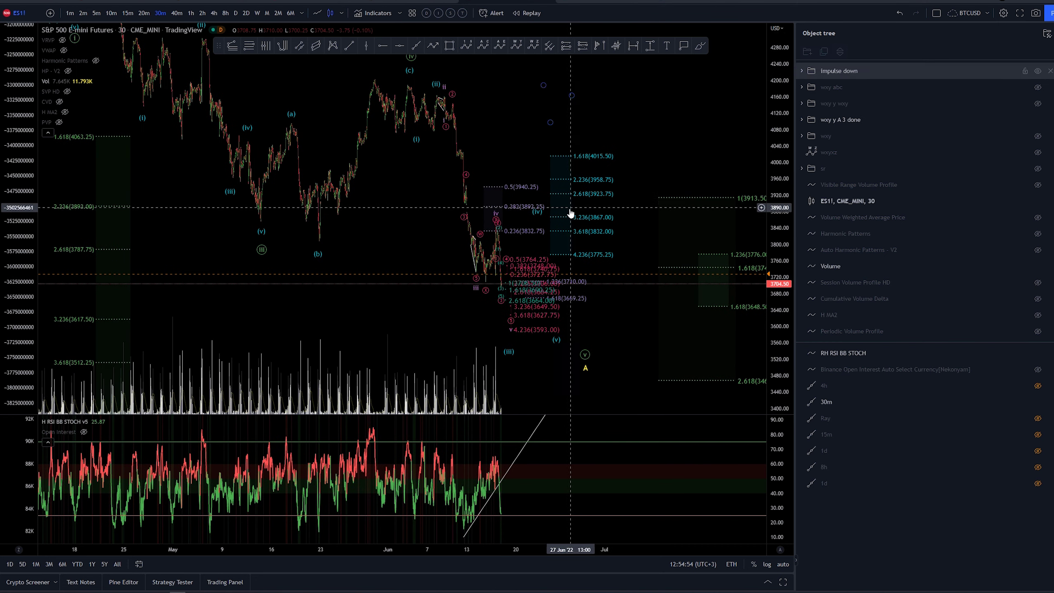
Shift the cyan Trend-Based Fib Extension later in time, with its last anchor at 30 June 12:00, and add a 5.618 level.
click(565, 220)
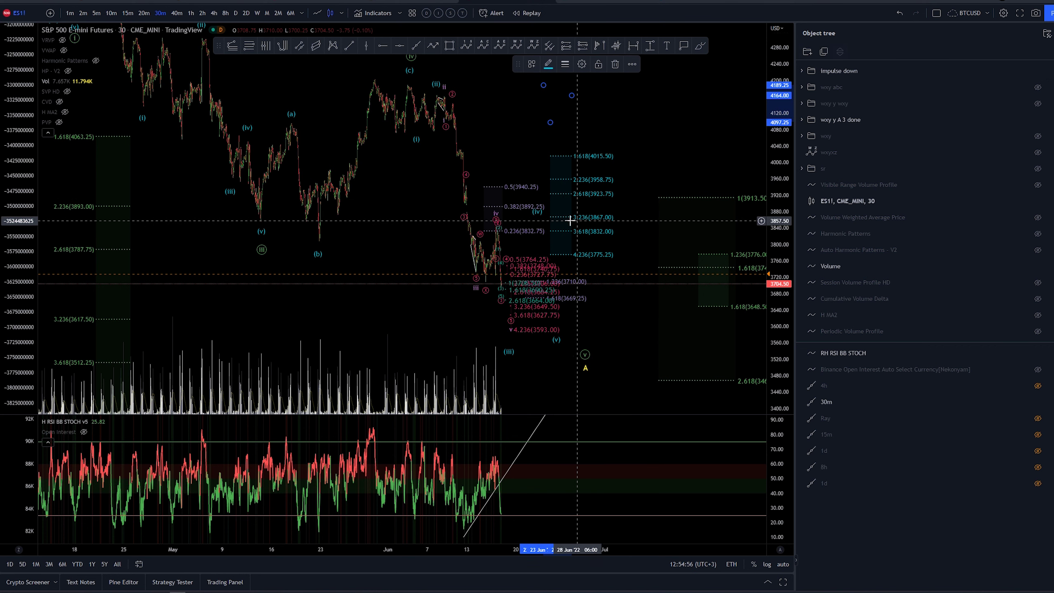
drag(565, 218, 589, 215)
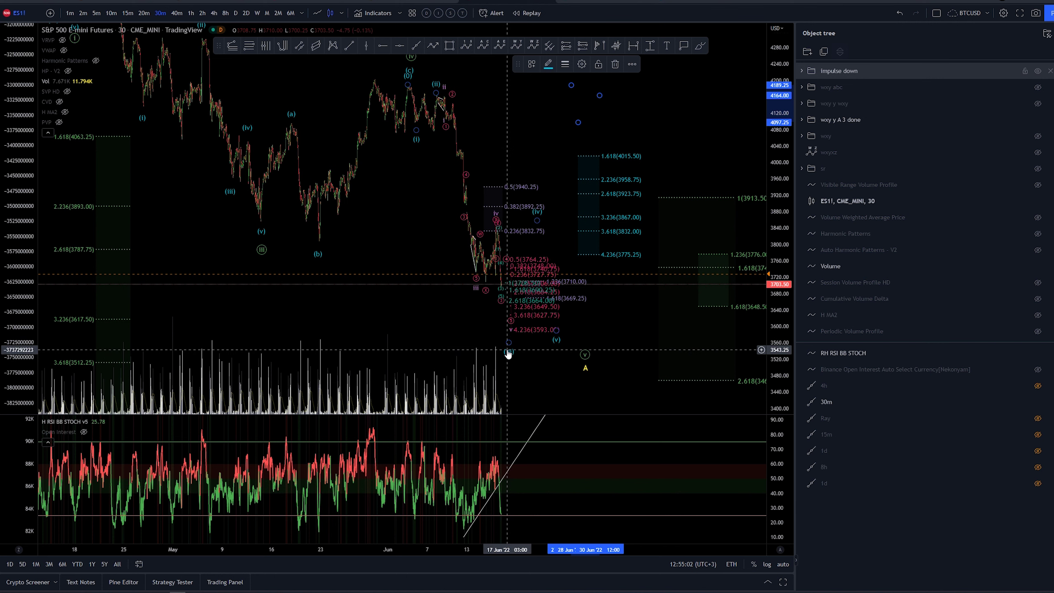
double_click(595, 232)
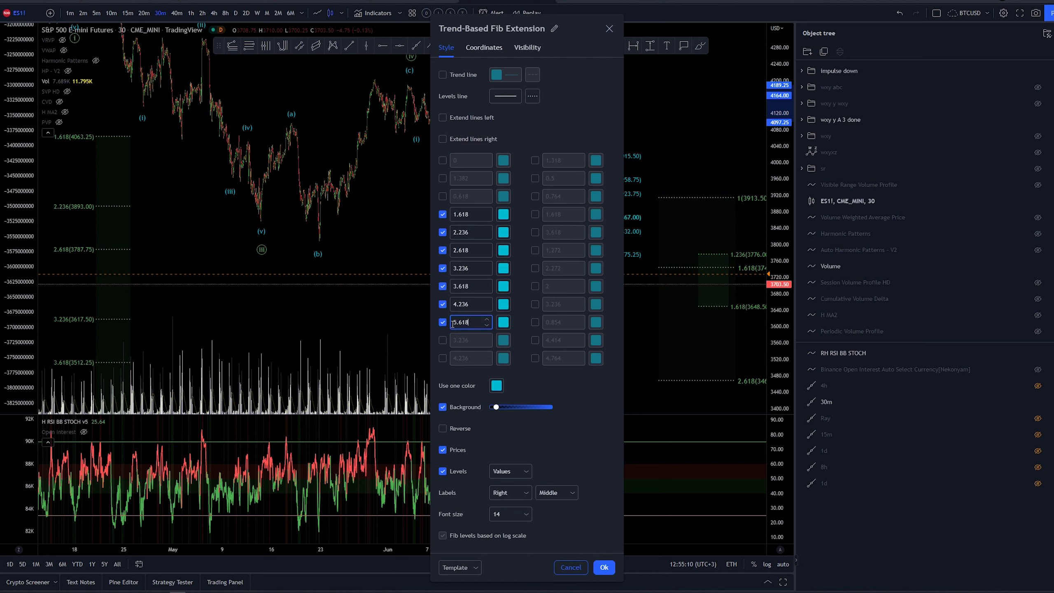
click(604, 567)
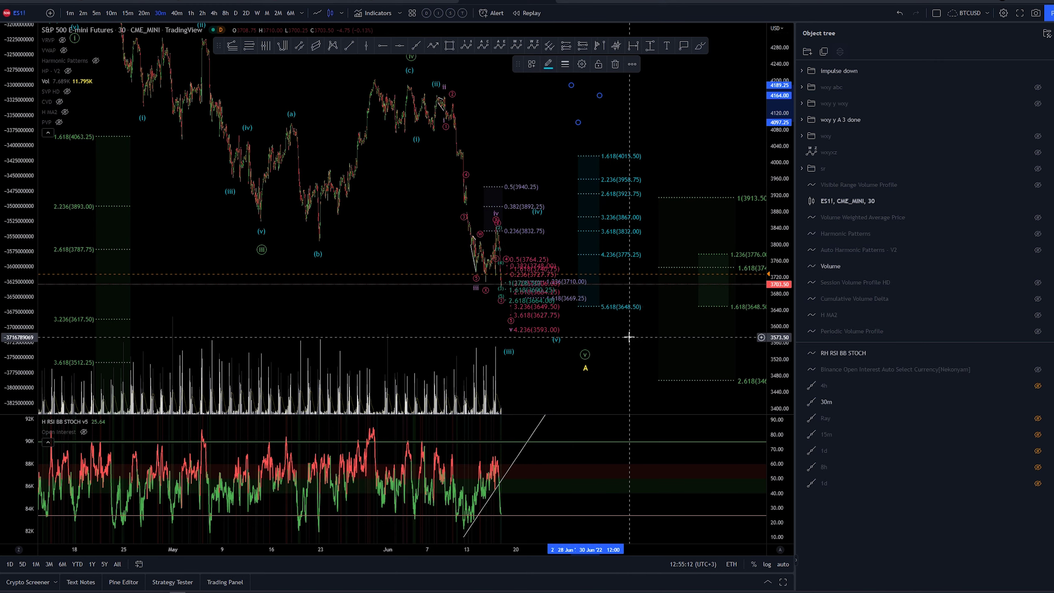
Raise the cyan wave (iii) point to the red extension's 4.236 level at 3593.00.
scroll(664, 351, up, 3)
scroll(681, 361, down, 1)
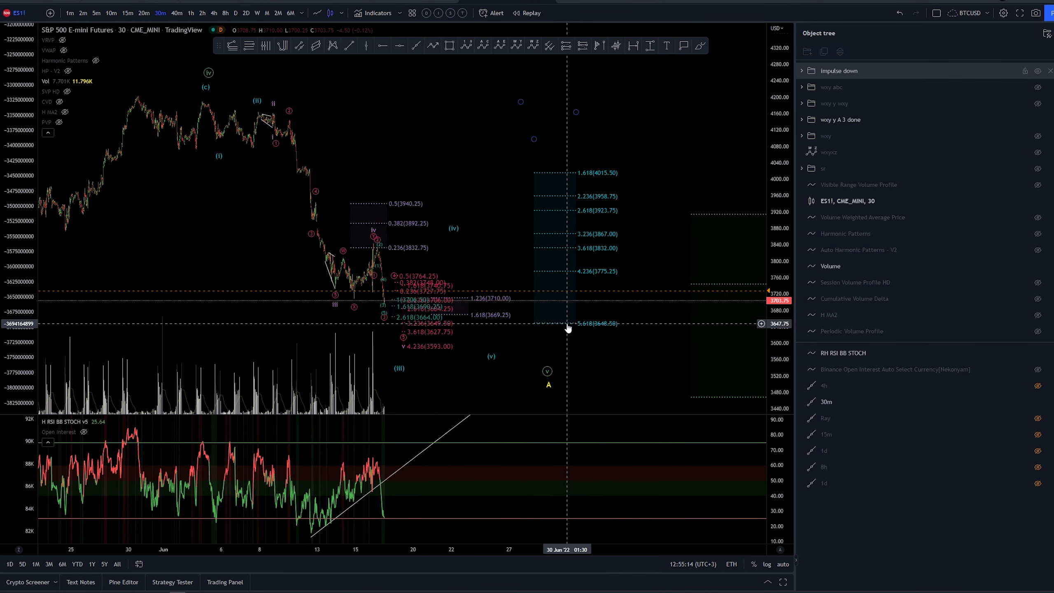
scroll(670, 349, up, 3)
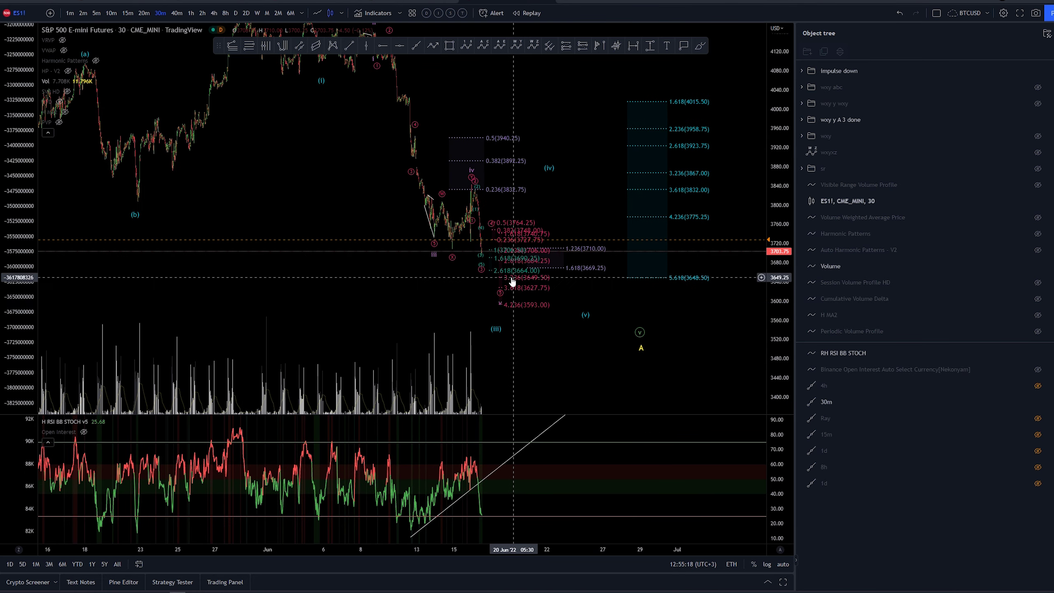
drag(496, 330, 500, 310)
Switch to the 15-minute interval and move the red Fib extension away from the wave 5 labels to about 20 June.
drag(561, 354, 691, 369)
scroll(694, 369, up, 5)
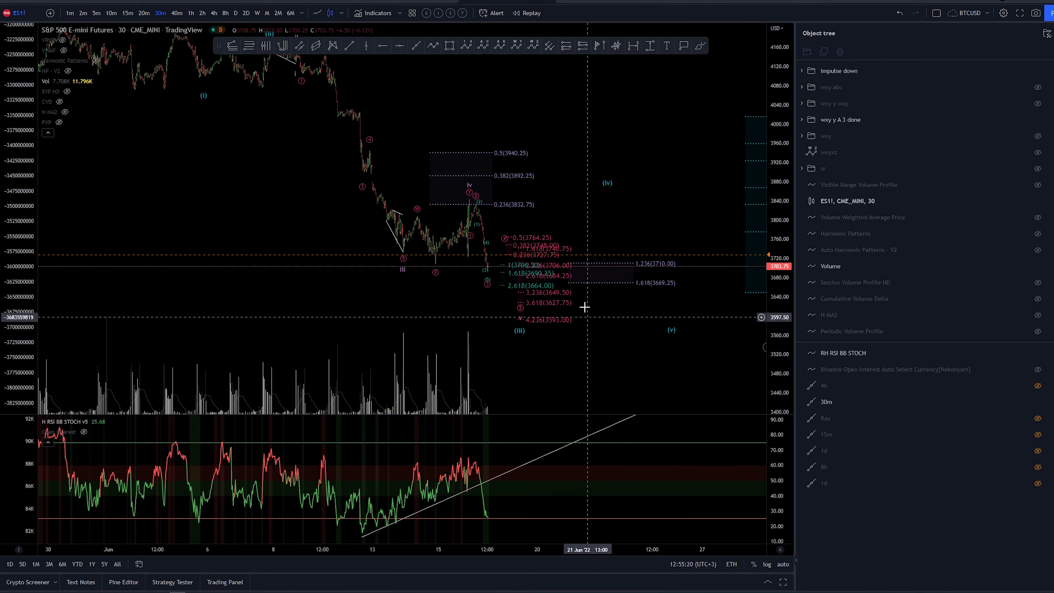
click(126, 14)
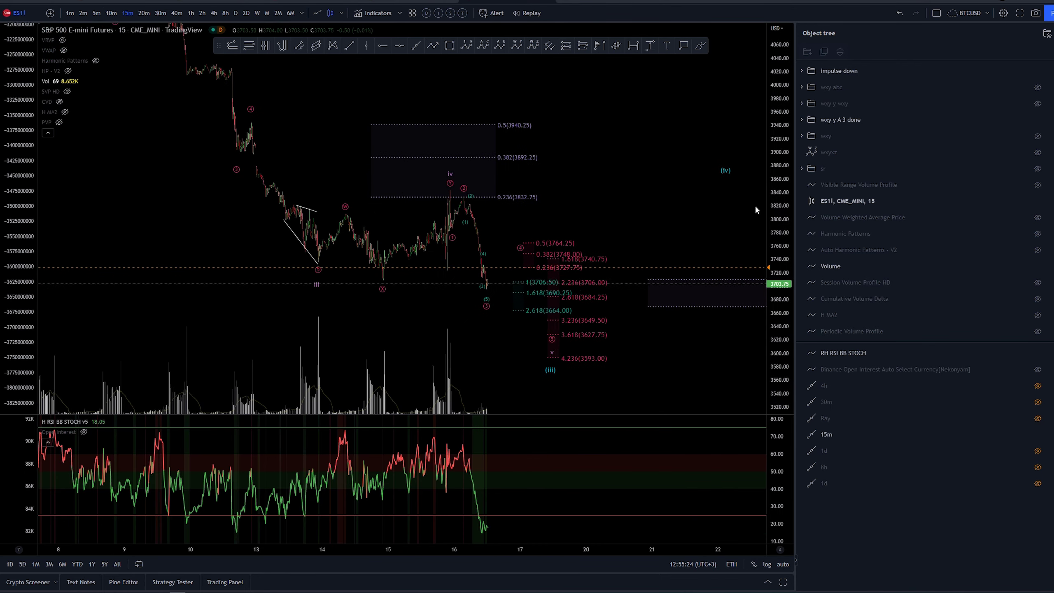
scroll(756, 210, up, 5)
drag(543, 180, 569, 78)
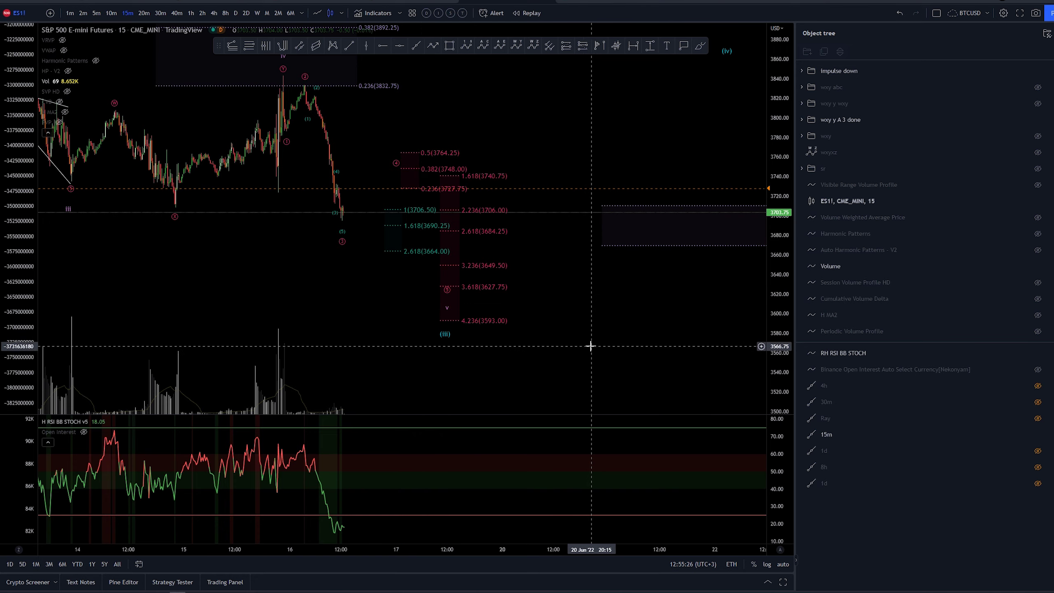
drag(590, 346, 497, 330)
scroll(496, 330, down, 4)
drag(676, 337, 591, 348)
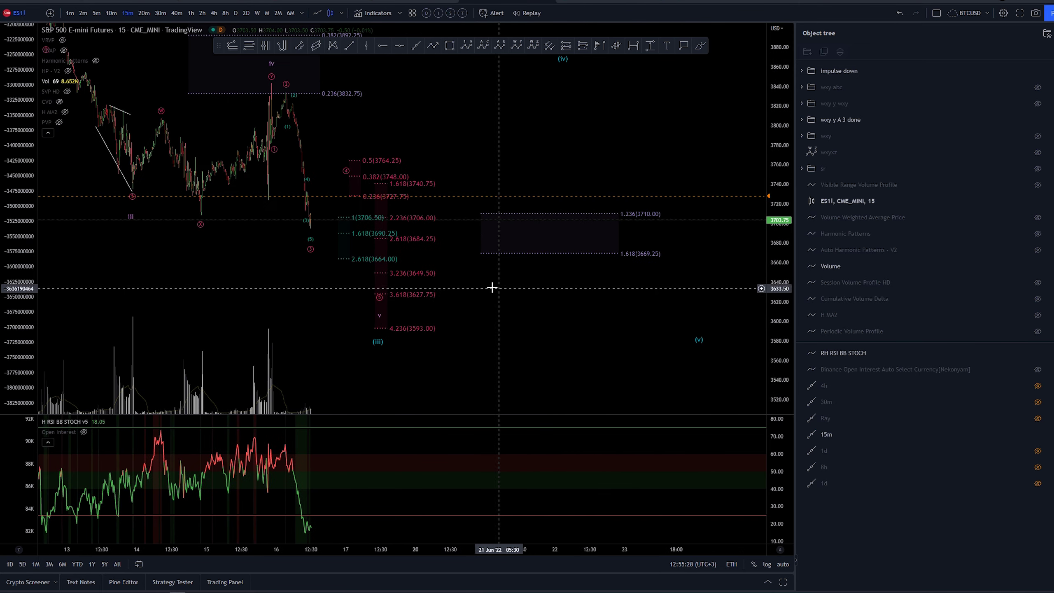
drag(382, 278, 433, 278)
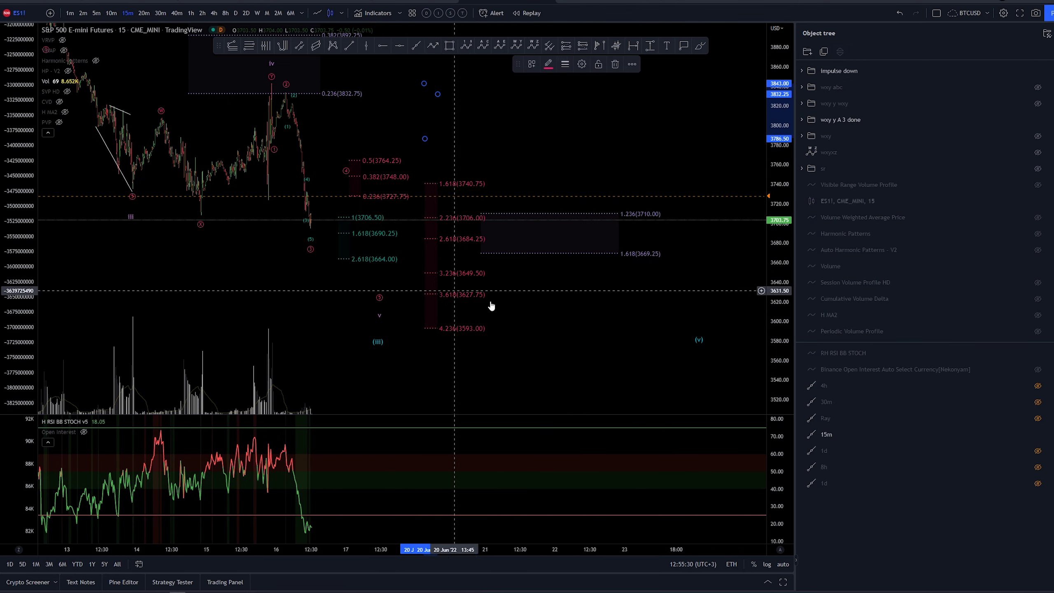
Examine the projected red wave 4 and 5 targets and the cyan (iii), (iv) and (v) points against the Fibonacci levels.
drag(491, 306, 578, 361)
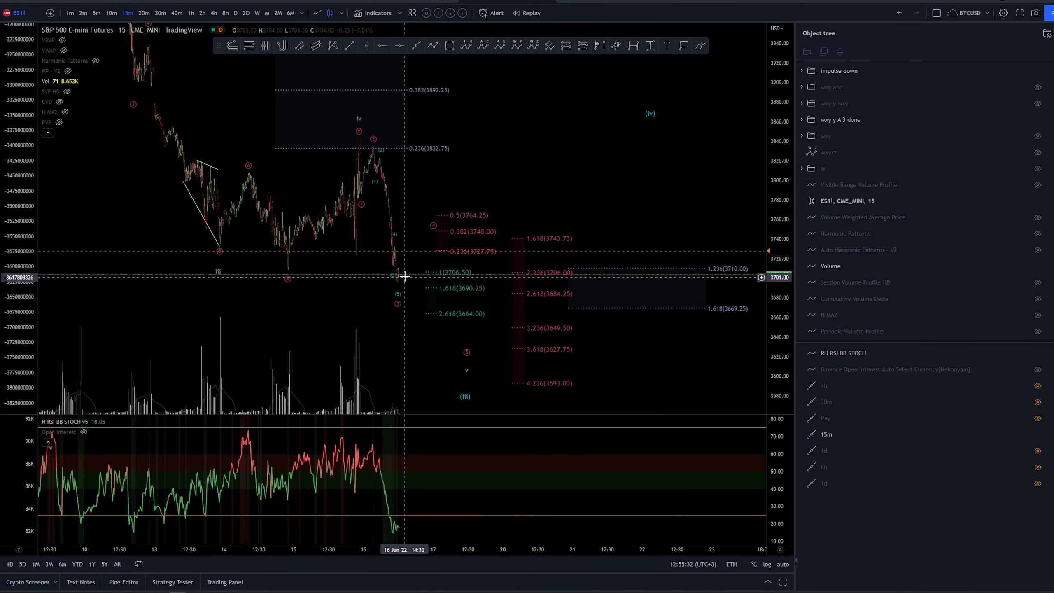
click(435, 229)
click(600, 184)
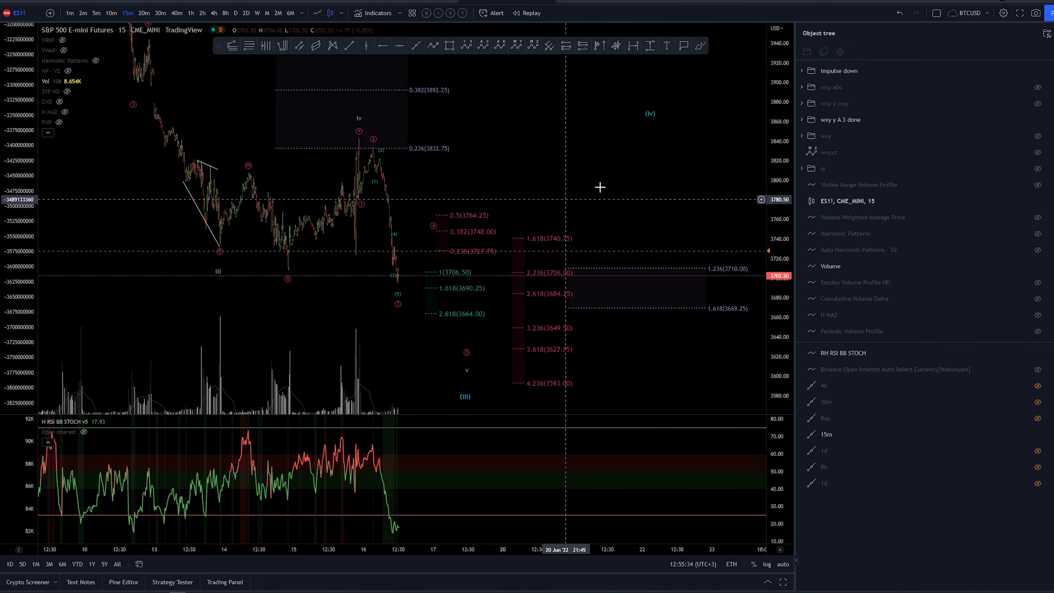
scroll(600, 183, down, 5)
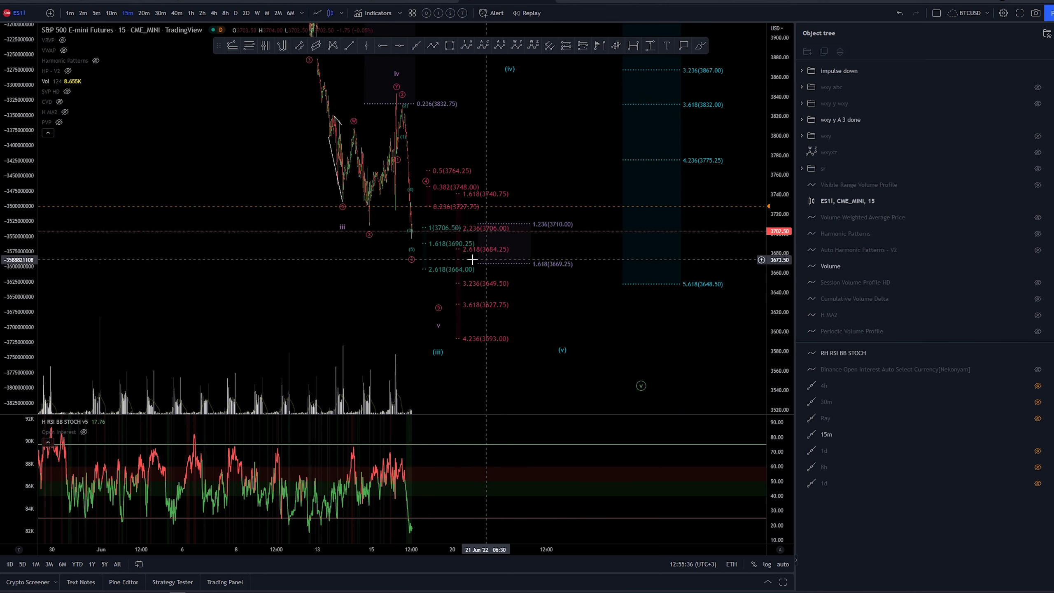
scroll(669, 337, down, 4)
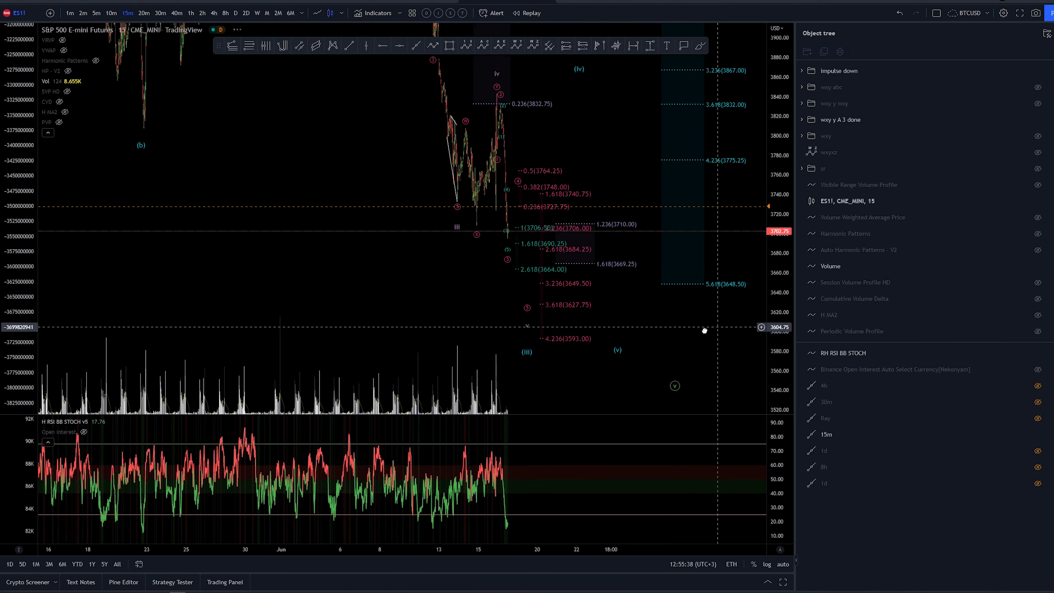
drag(538, 174, 564, 245)
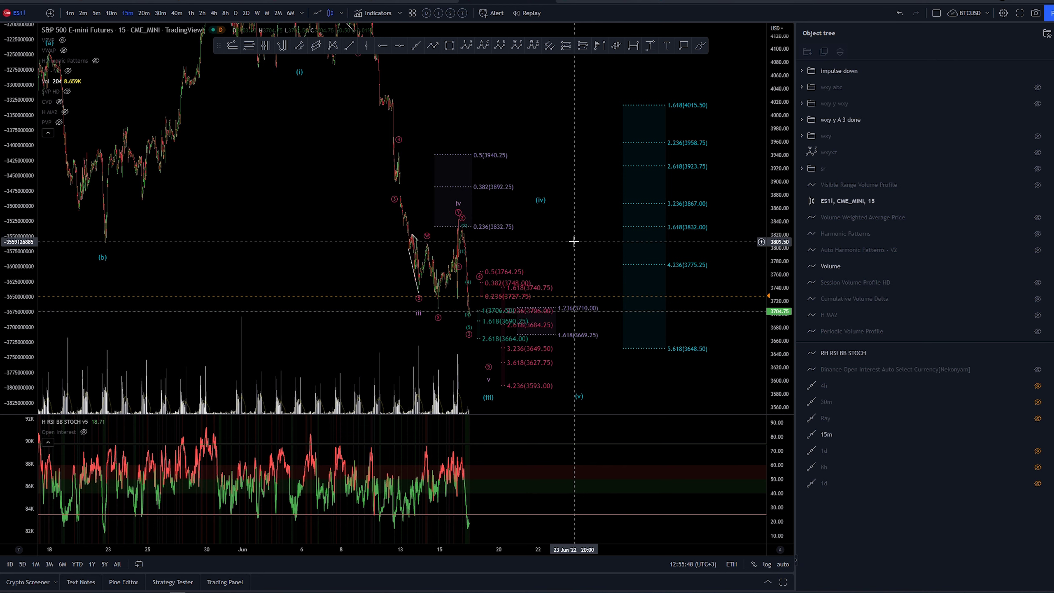
drag(574, 241, 593, 218)
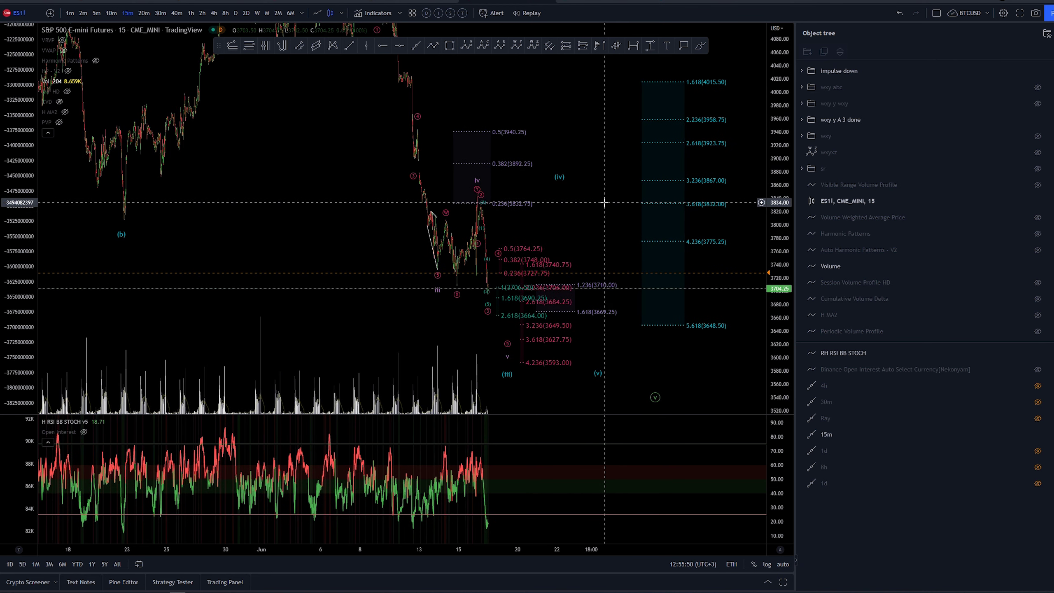